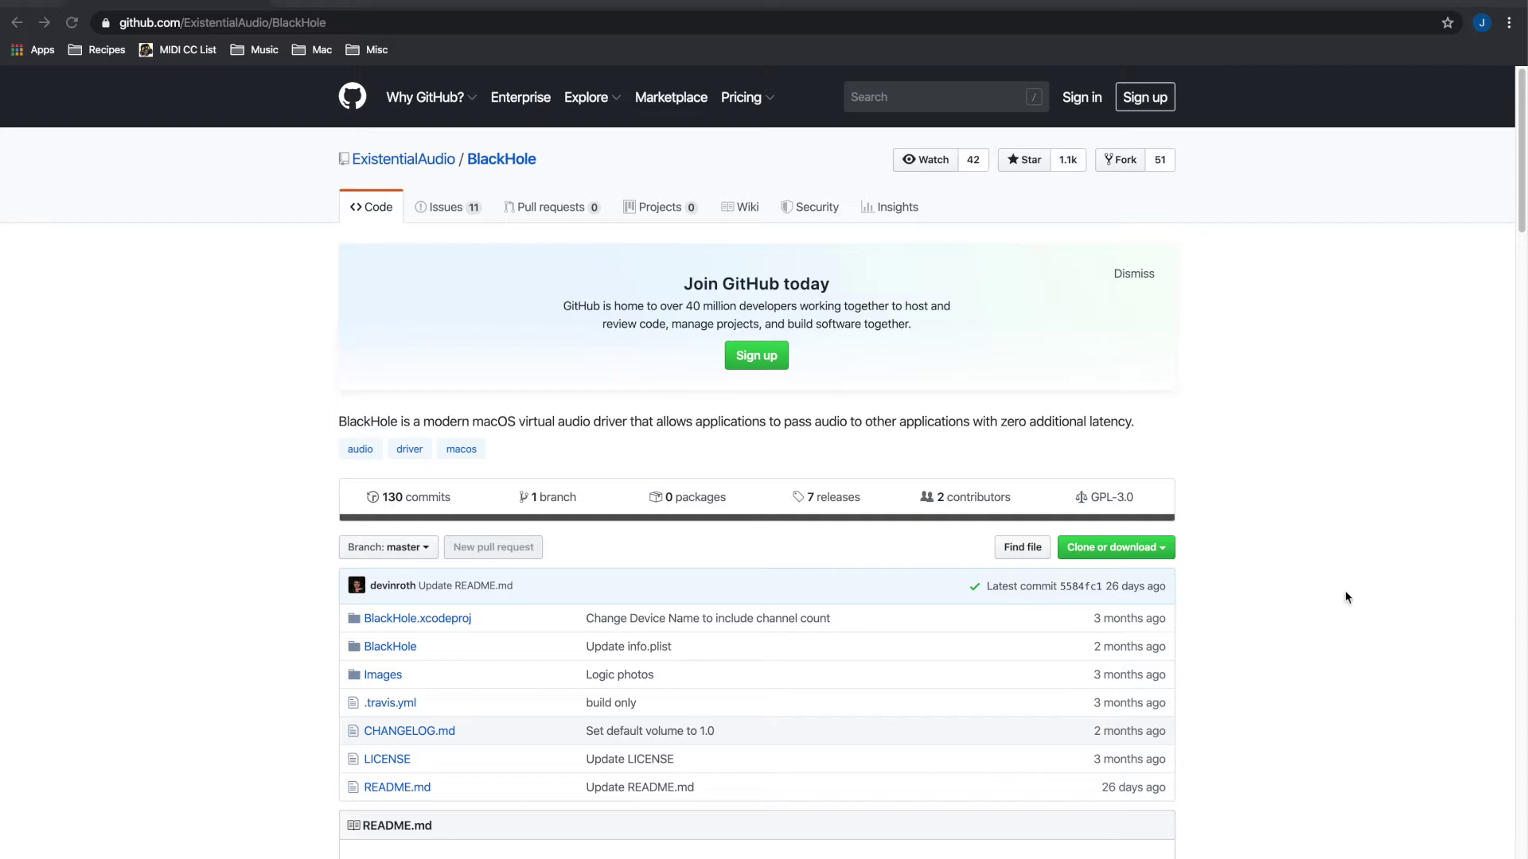
# Scroll the BlackHole README down to the Easy Installation Instructions and Usage Examples
pyautogui.scroll(-12, 1344, 592)
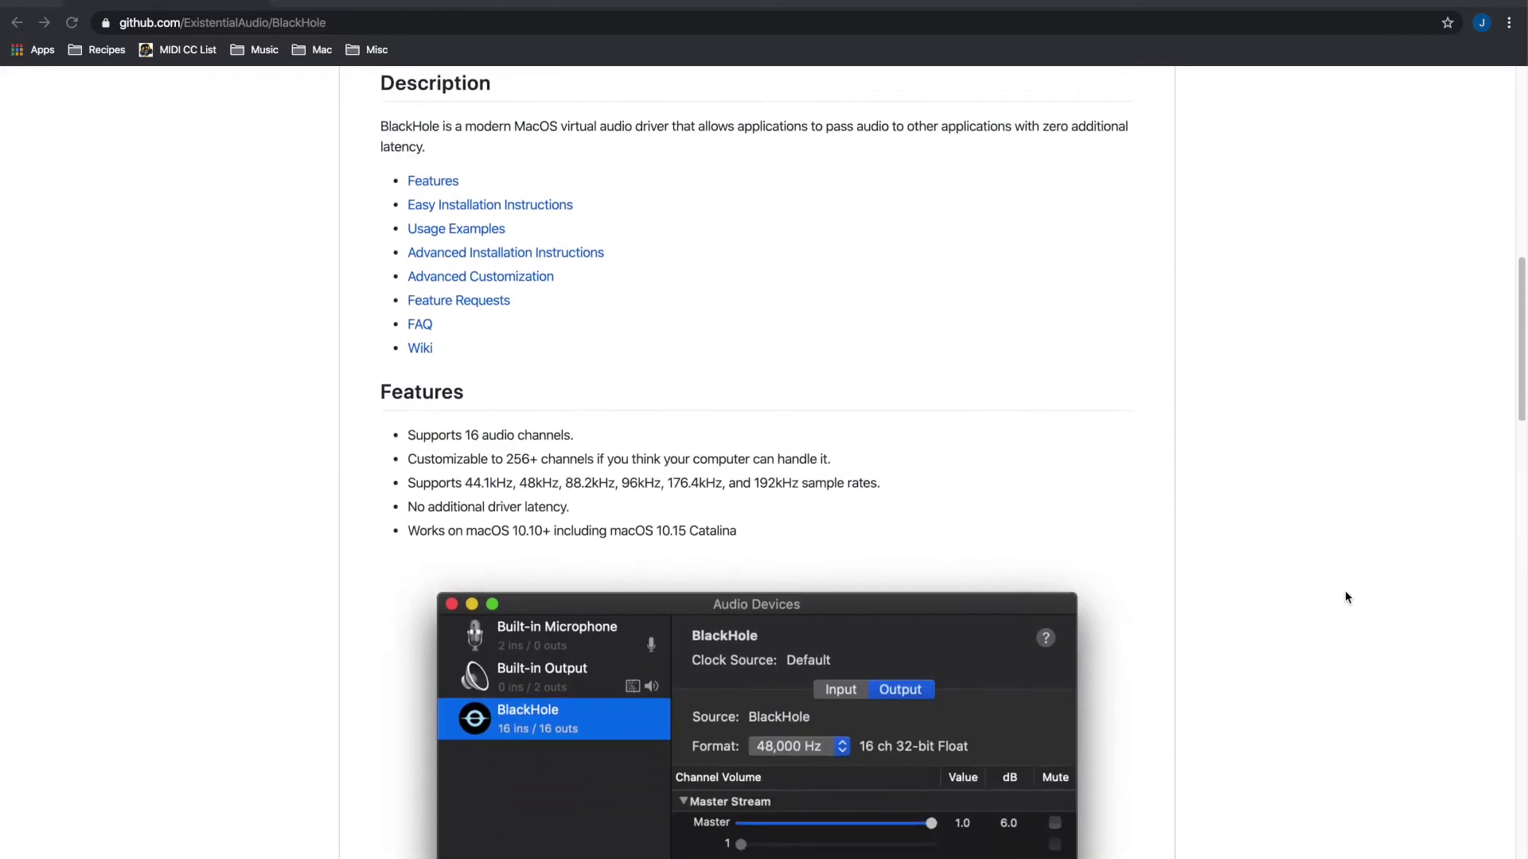
pyautogui.scroll(-9, 1346, 597)
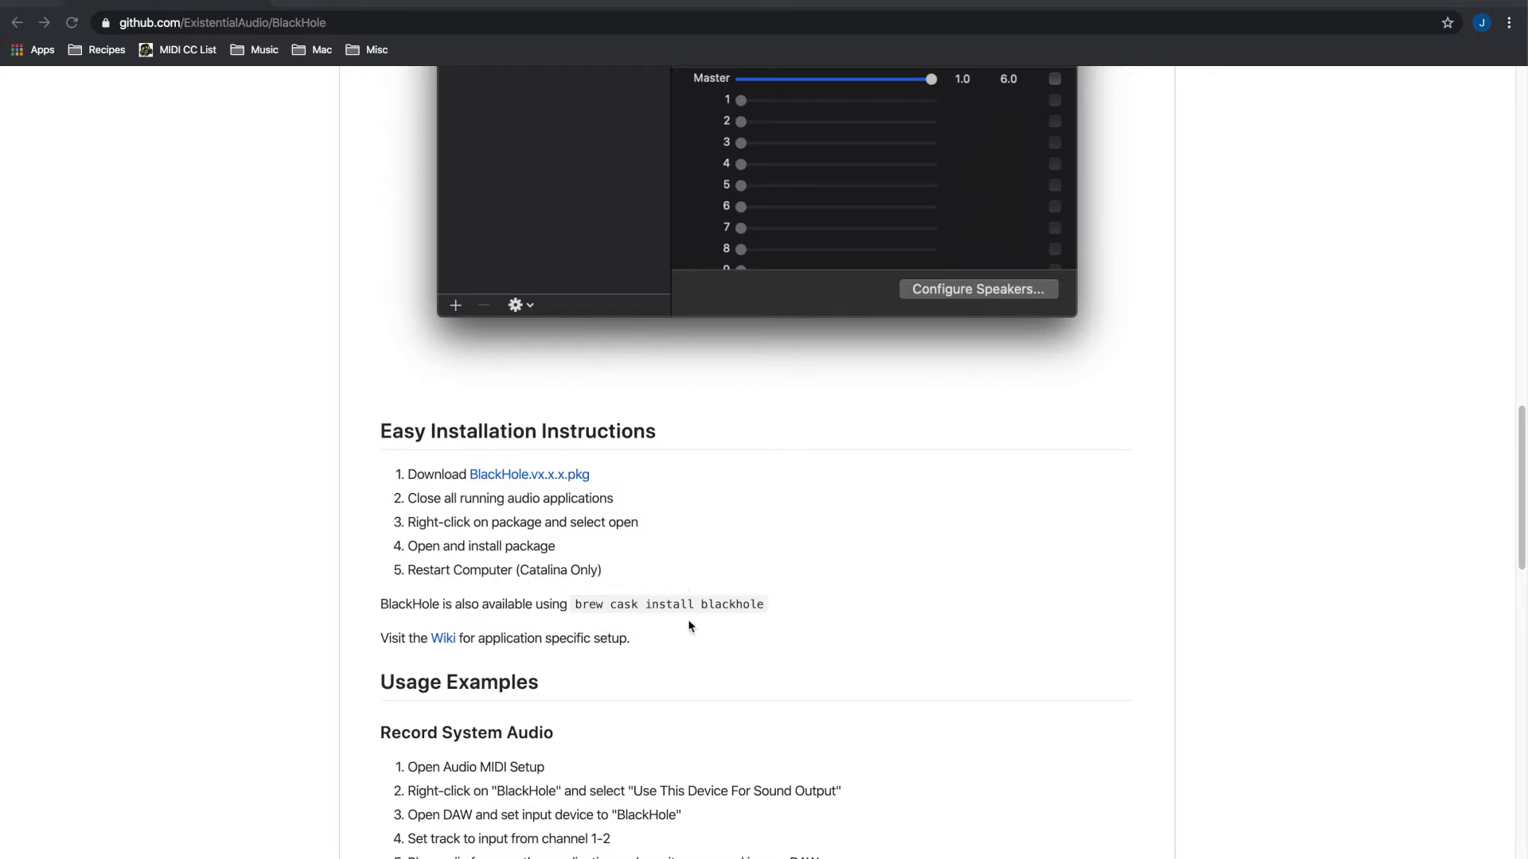
pyautogui.moveTo(700, 855)
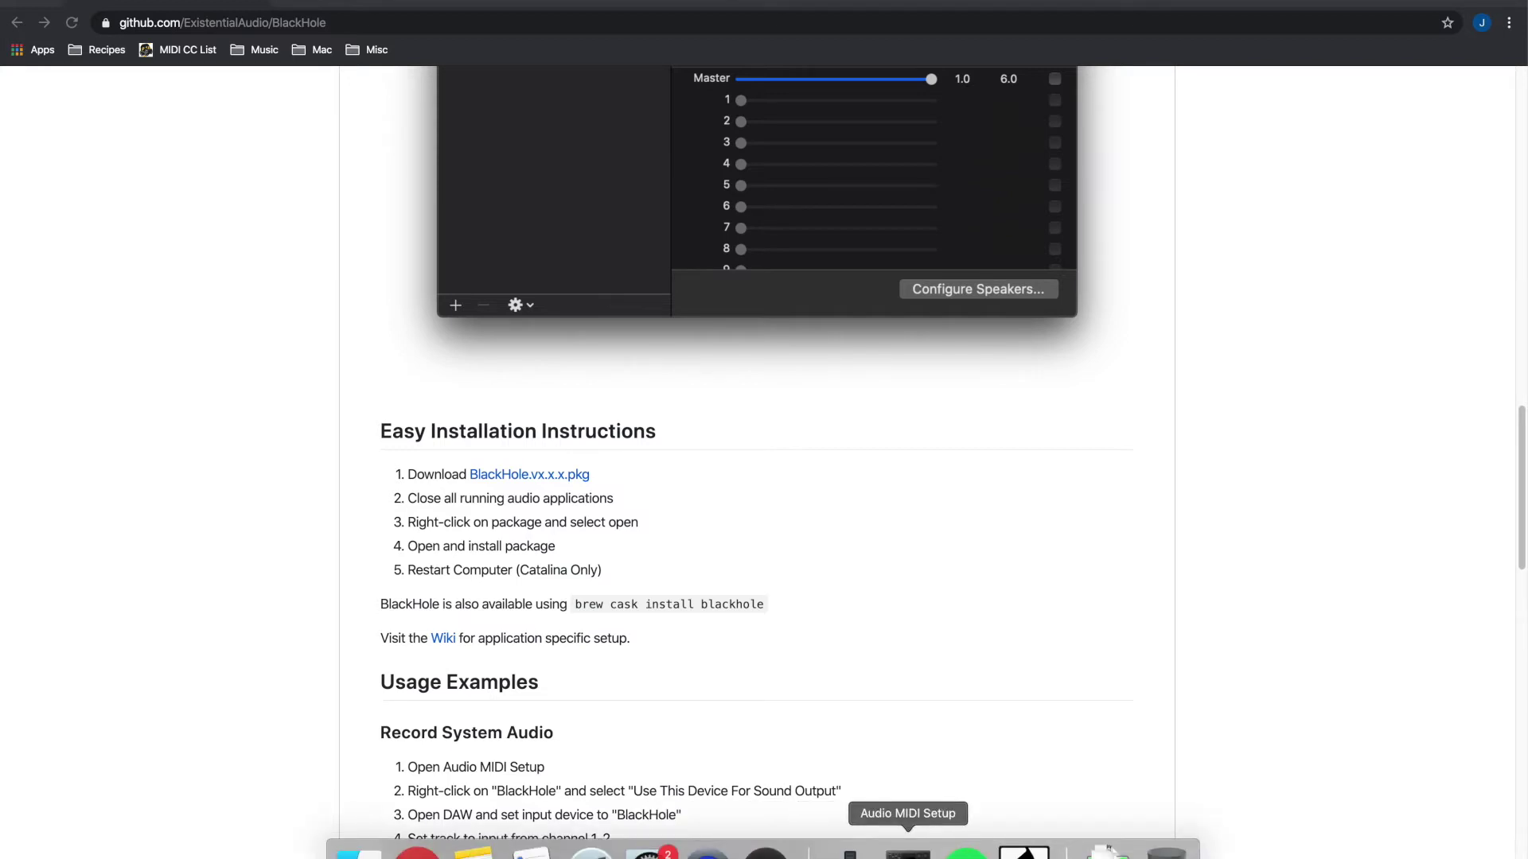
# Launch Audio MIDI Setup, check the Aggregate Device, then view the Multi-Output Device (External Headphones + BlackHole 16ch)
pyautogui.click(908, 853)
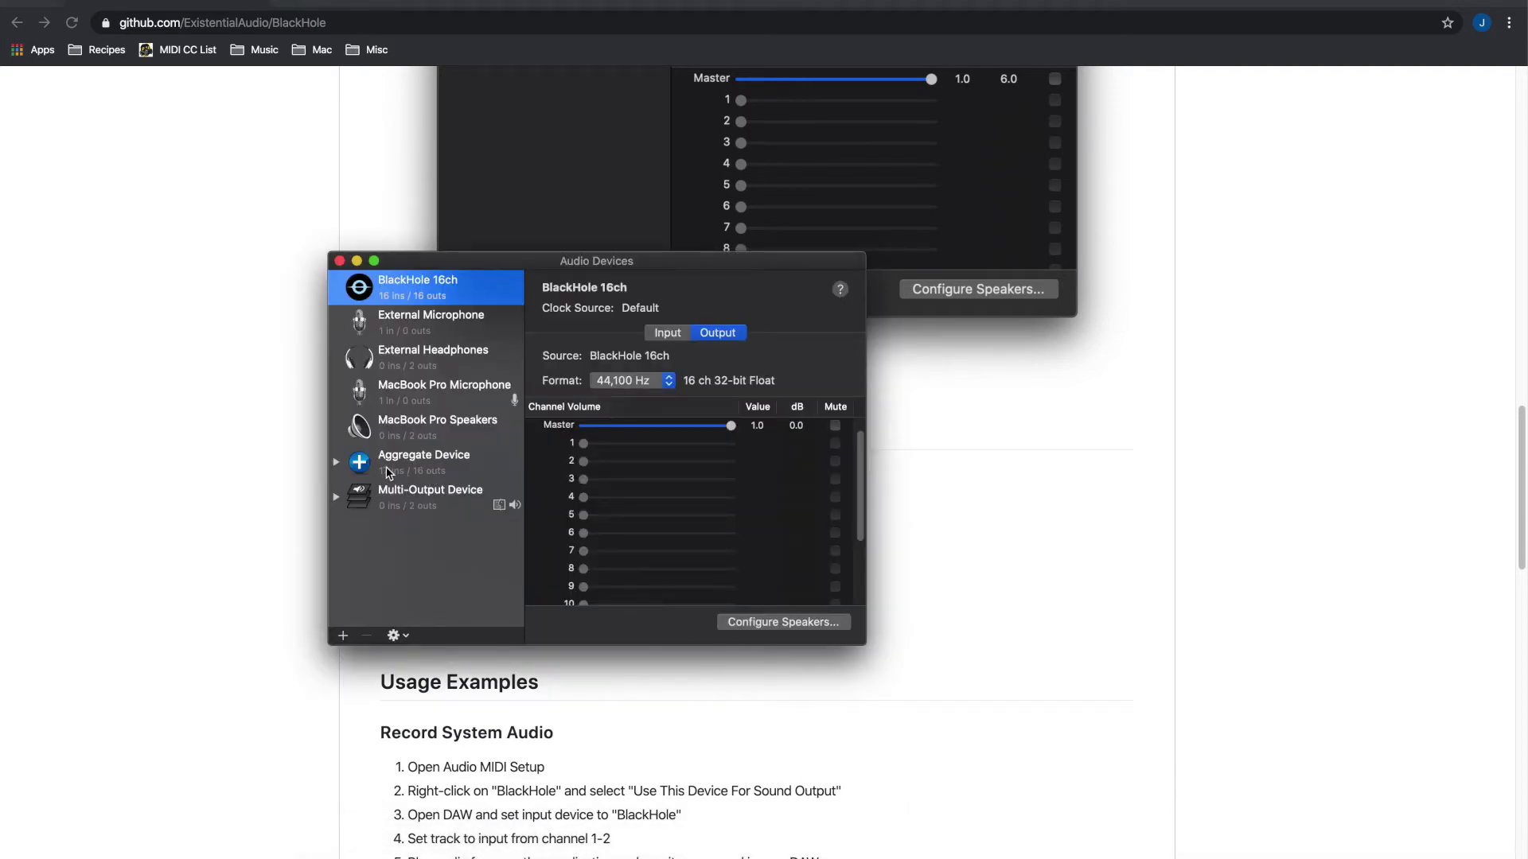
pyautogui.click(448, 474)
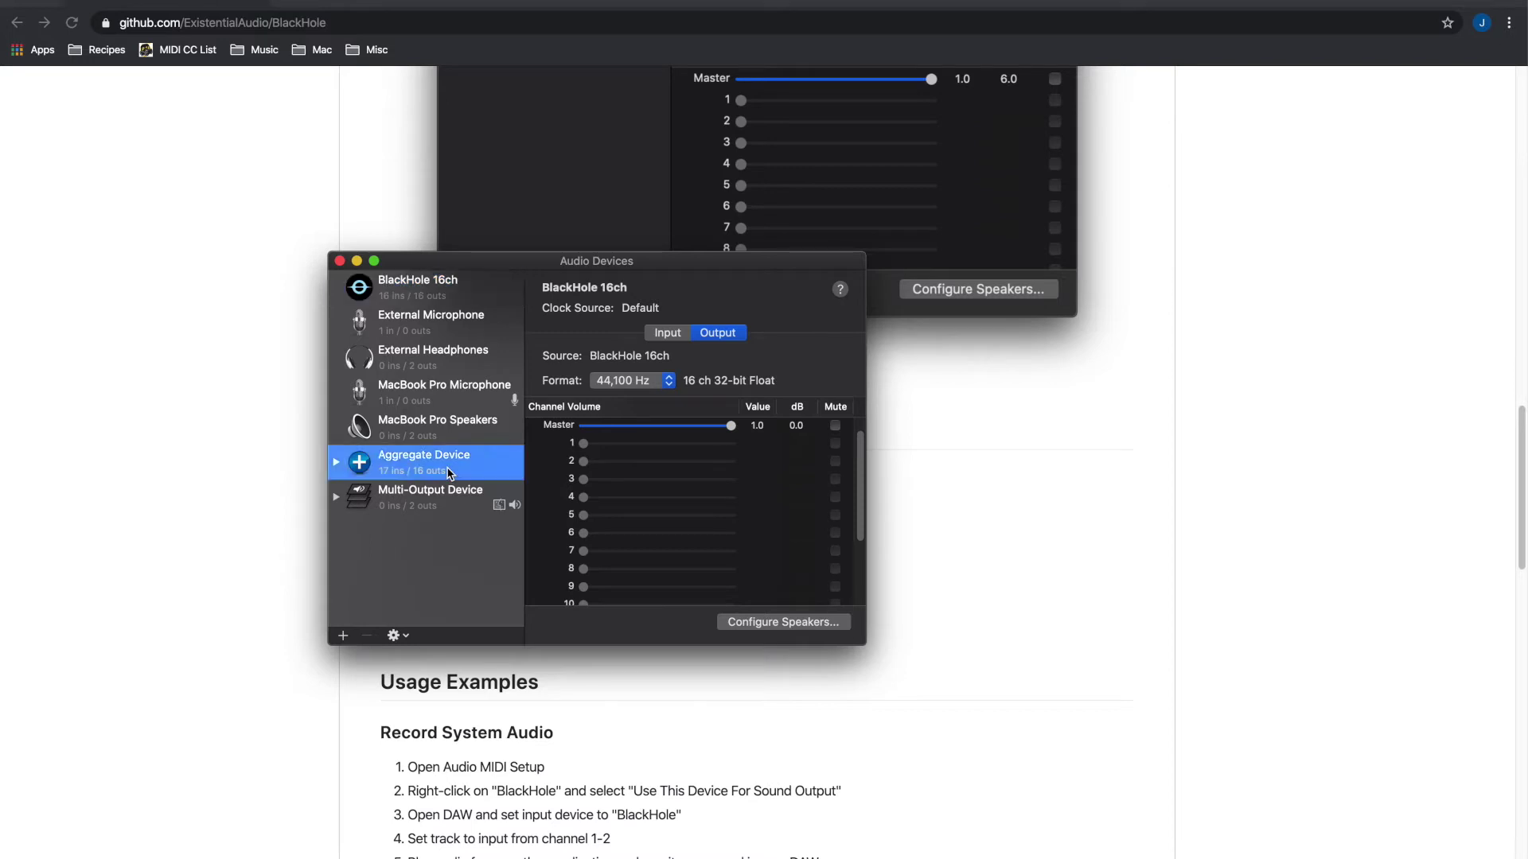
pyautogui.click(344, 636)
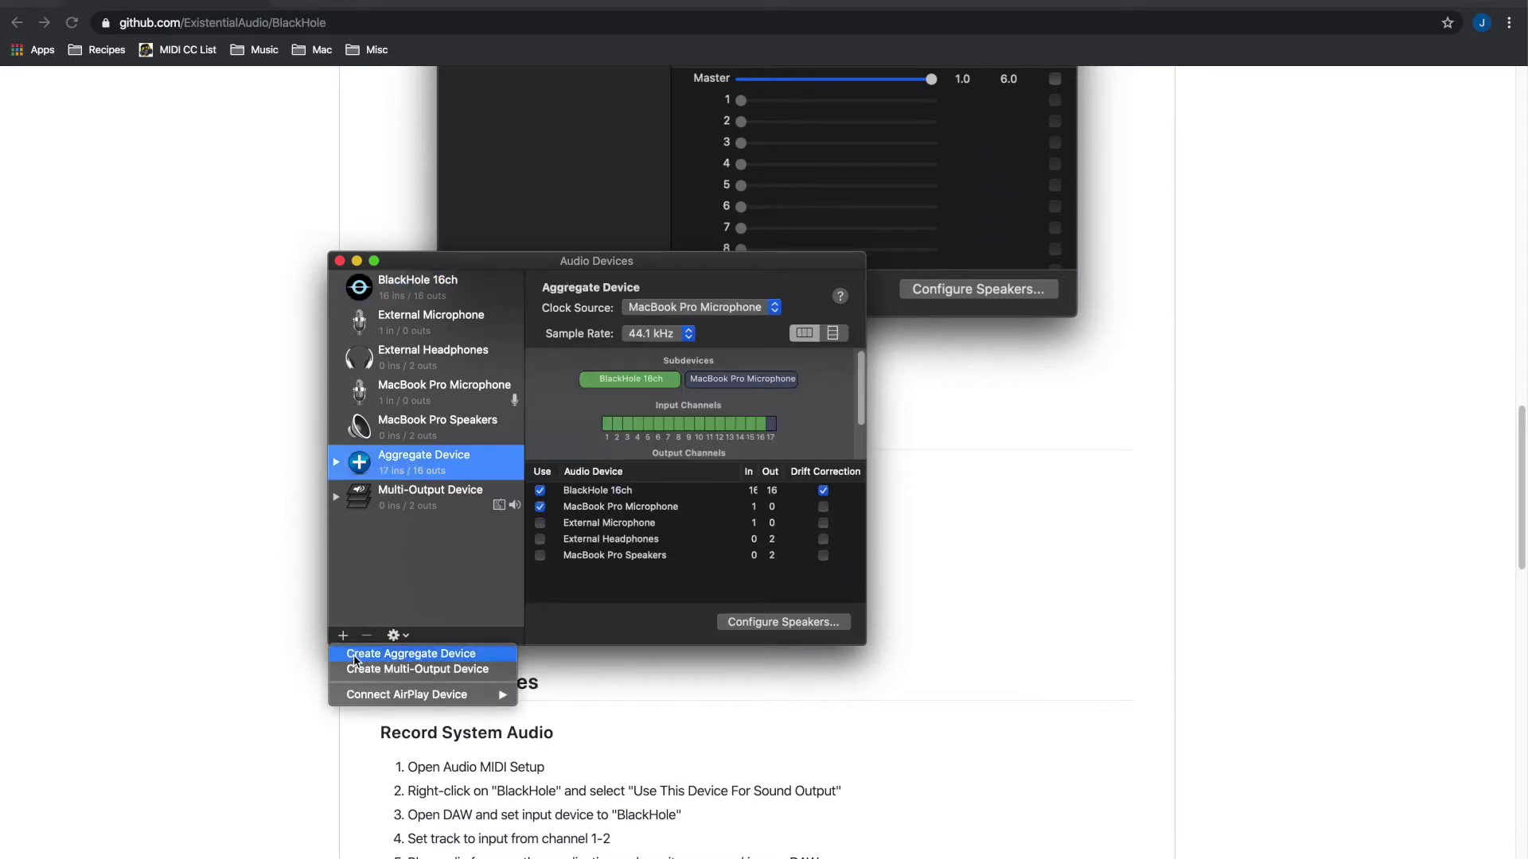
pyautogui.click(389, 587)
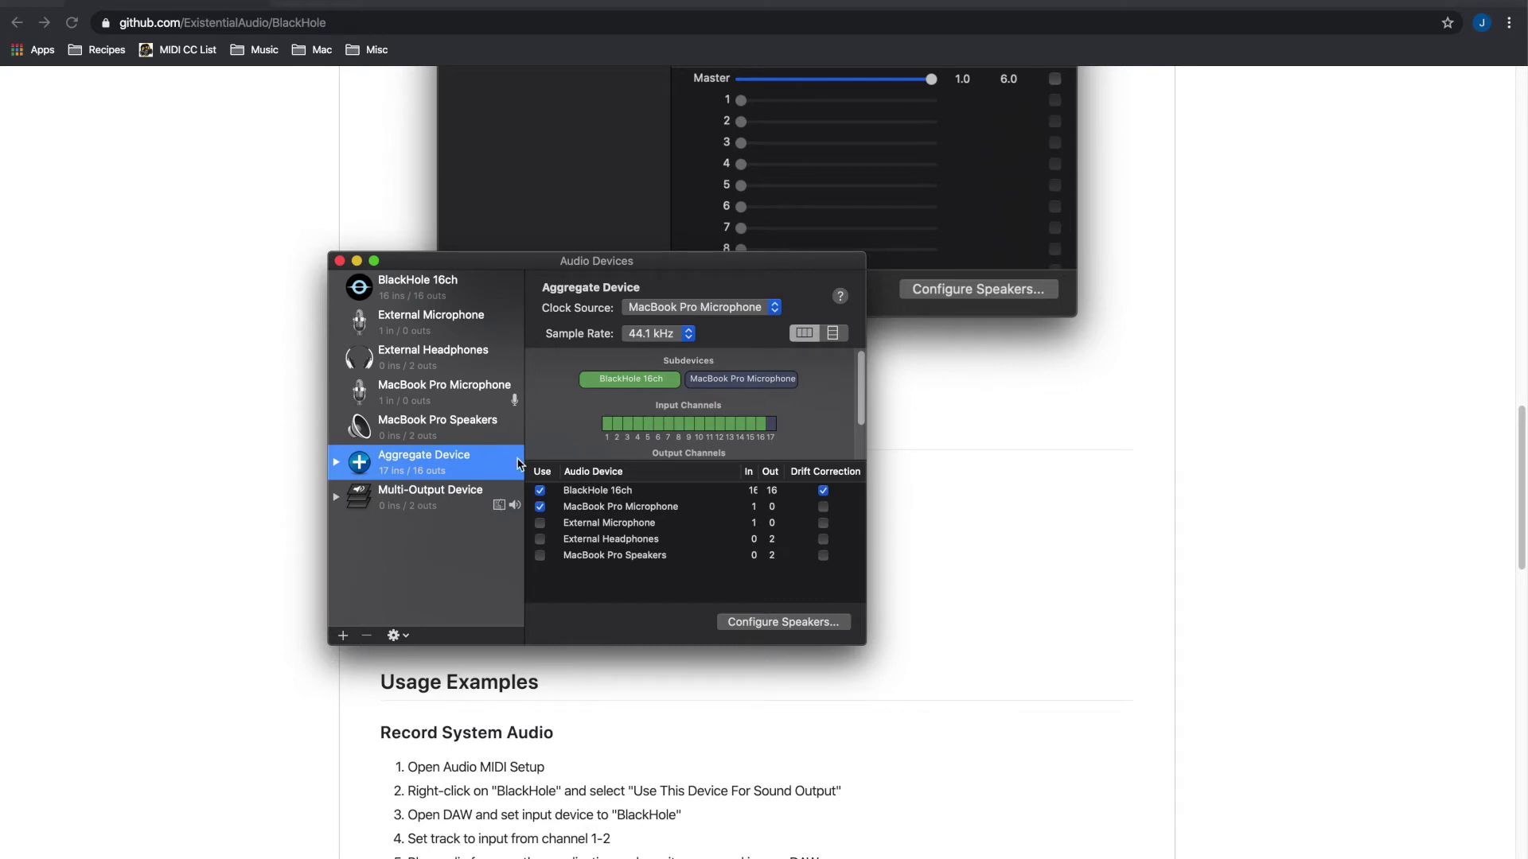
pyautogui.click(431, 503)
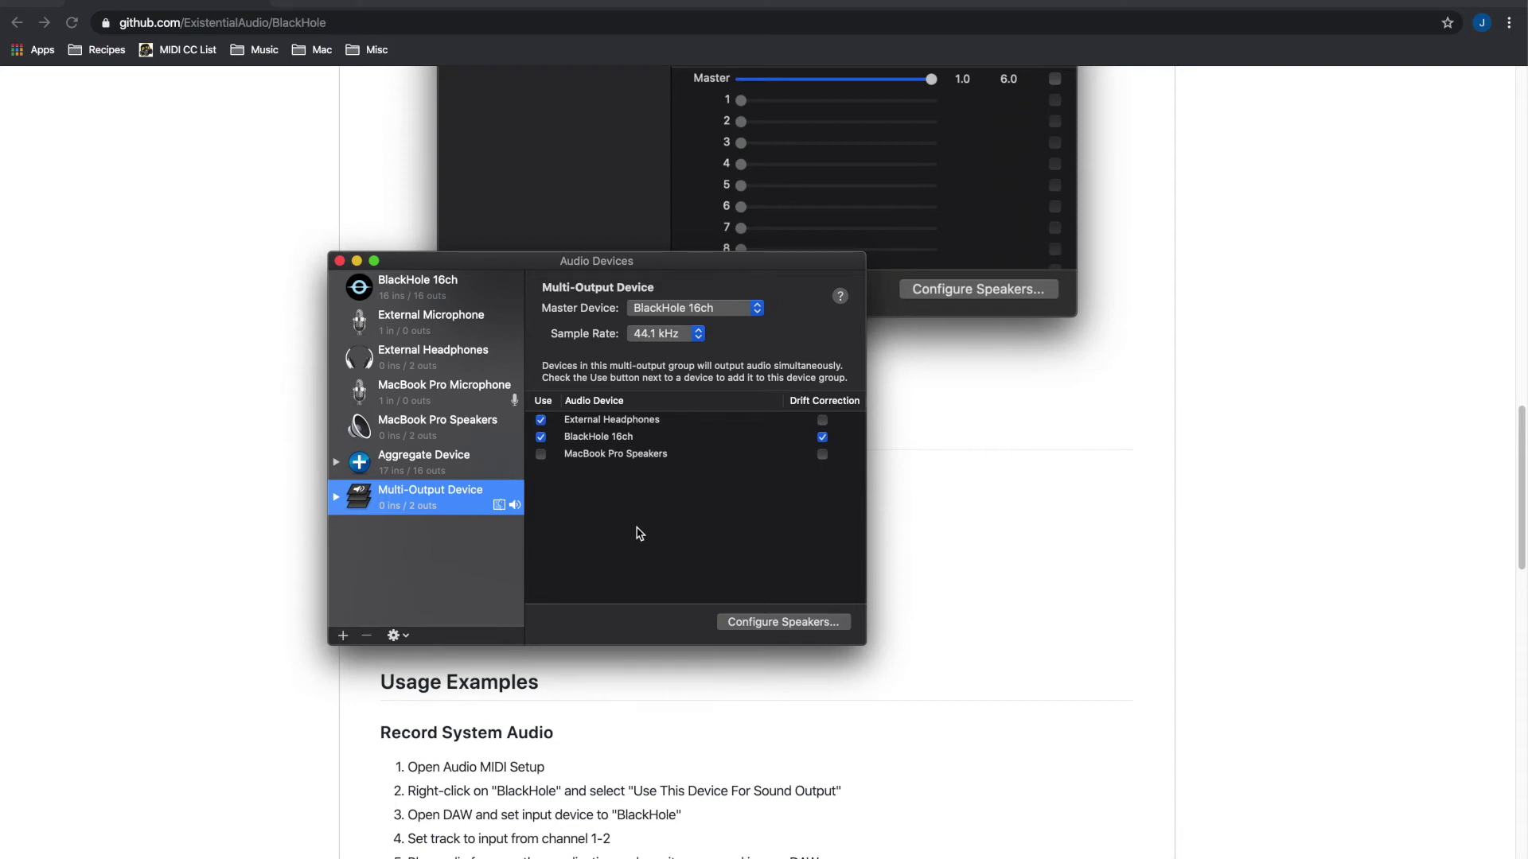
# Bring up the Multi-Output Device's context options, leaving its name and settings unchanged
pyautogui.rightClick(436, 497)
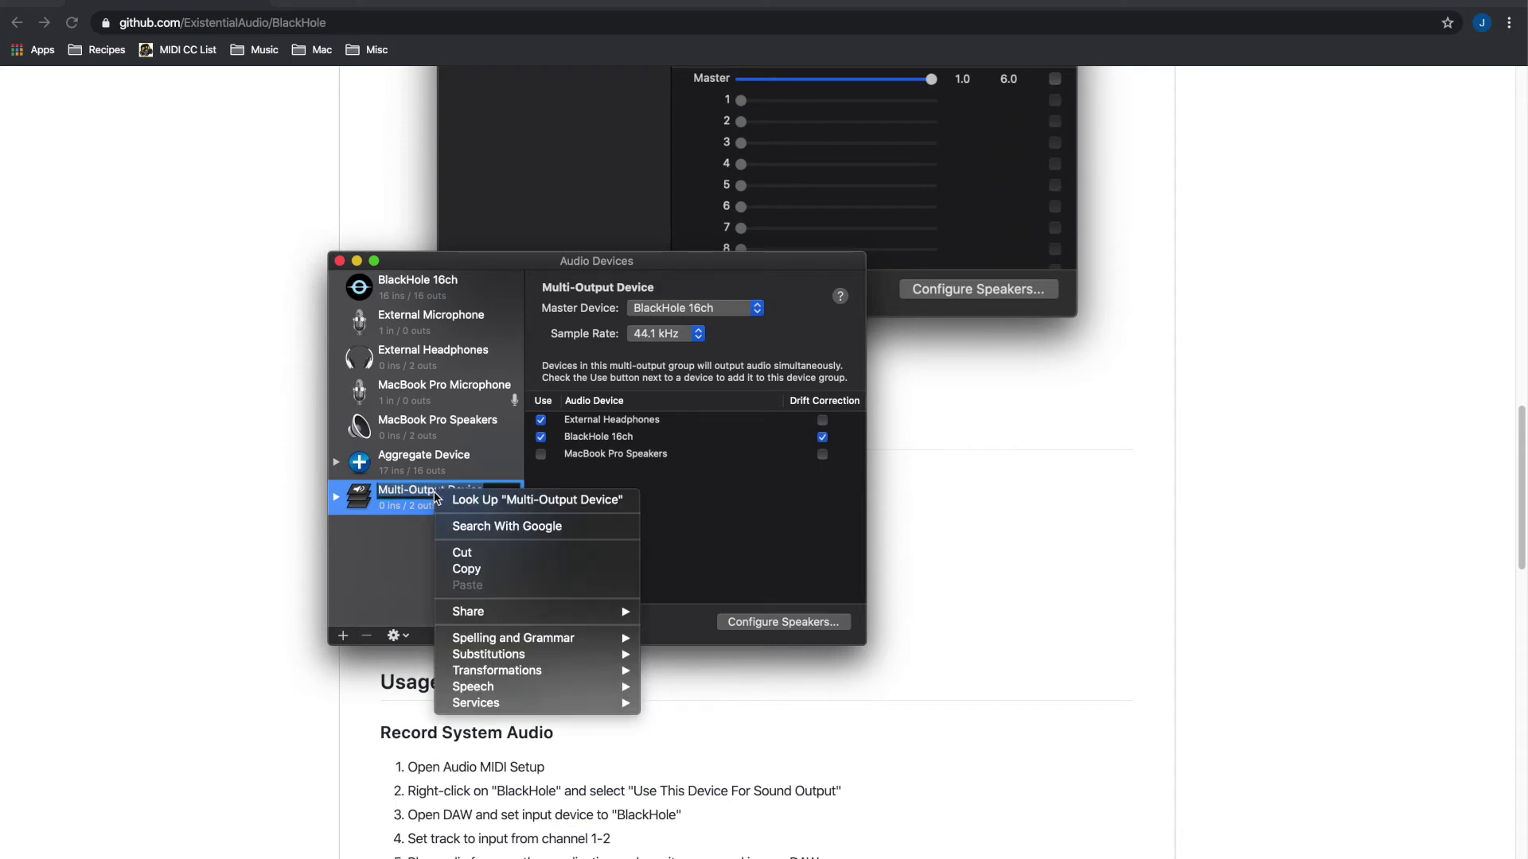
pyautogui.click(418, 521)
pyautogui.click(440, 521)
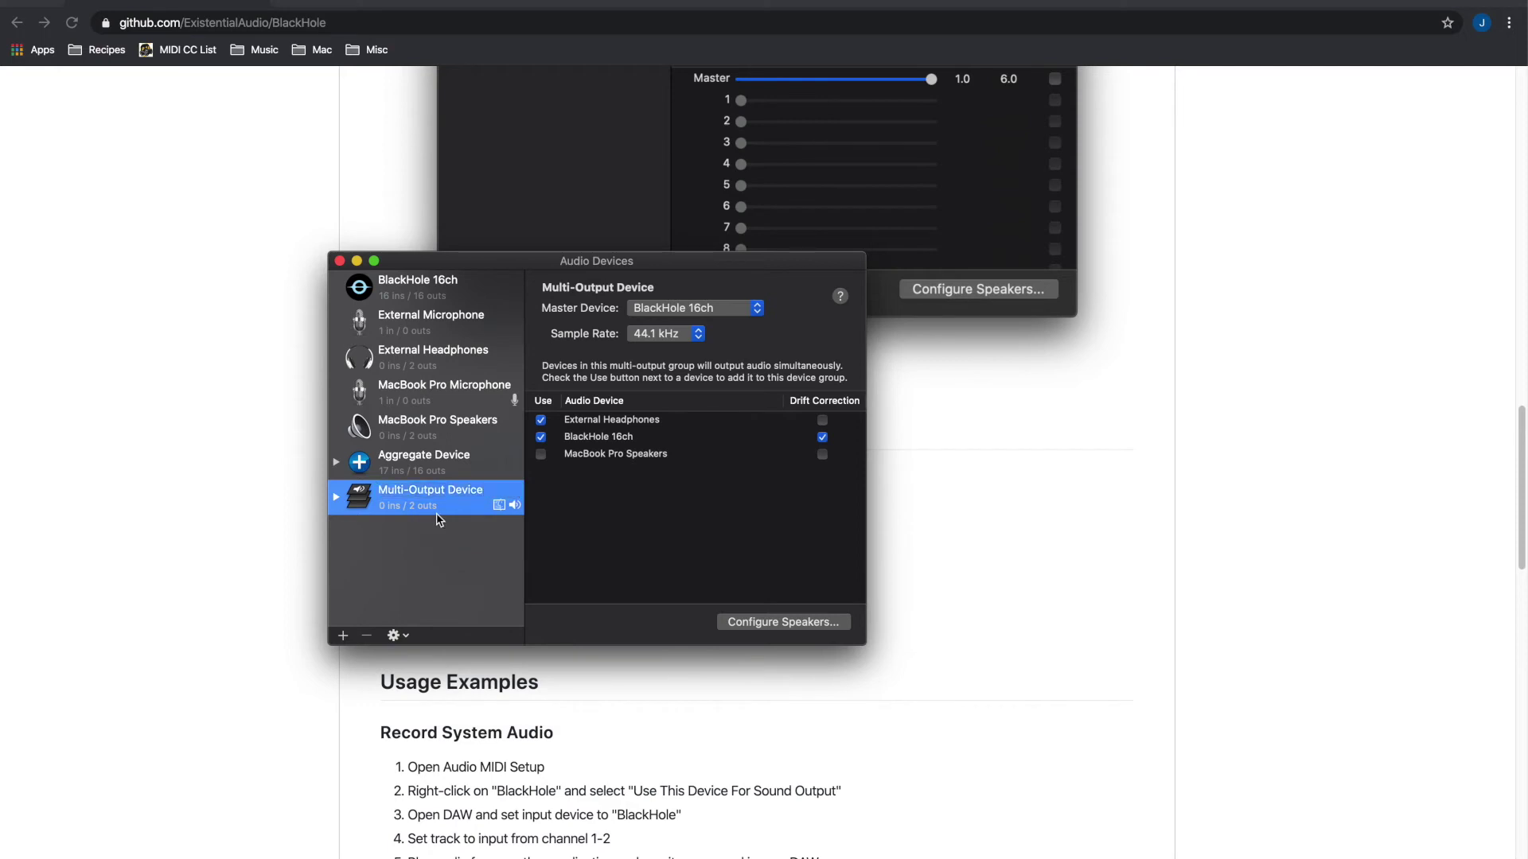
pyautogui.rightClick(462, 513)
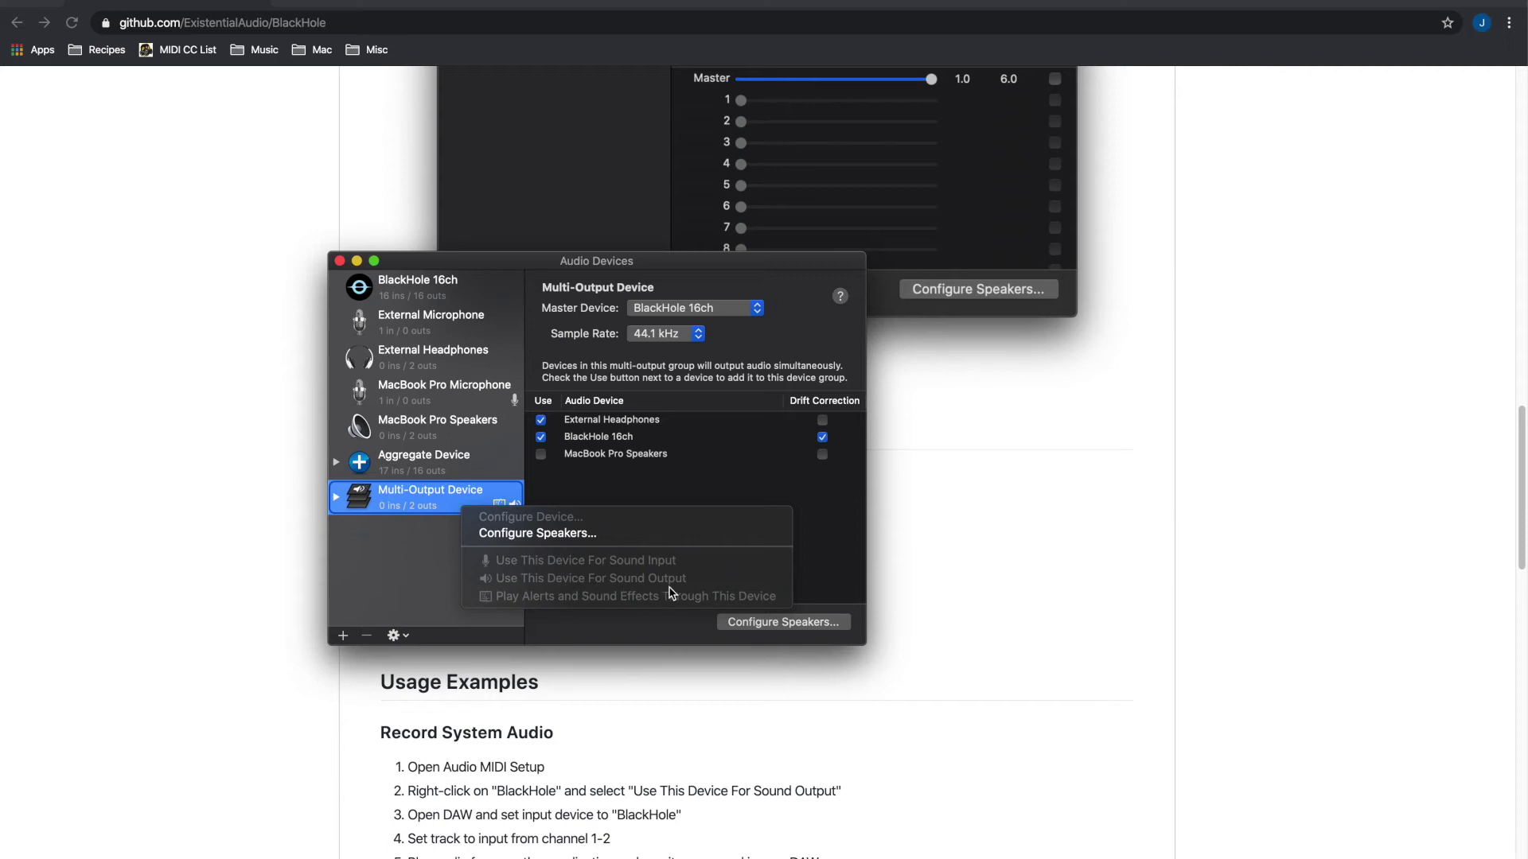
pyautogui.click(386, 568)
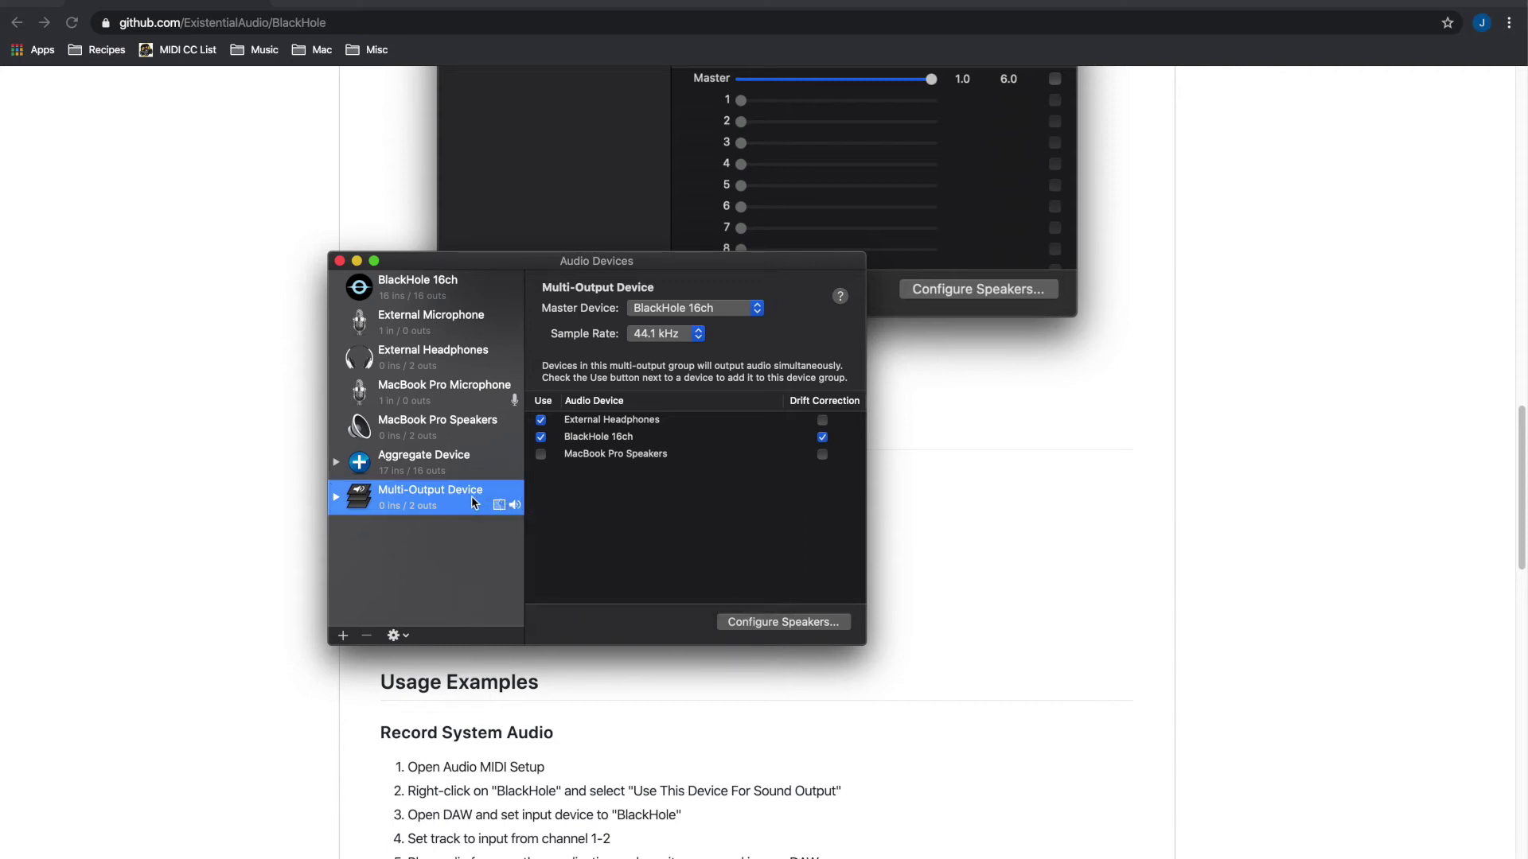
# Compare the Aggregate and Multi-Output Device settings, then close the Audio Devices window
pyautogui.click(451, 459)
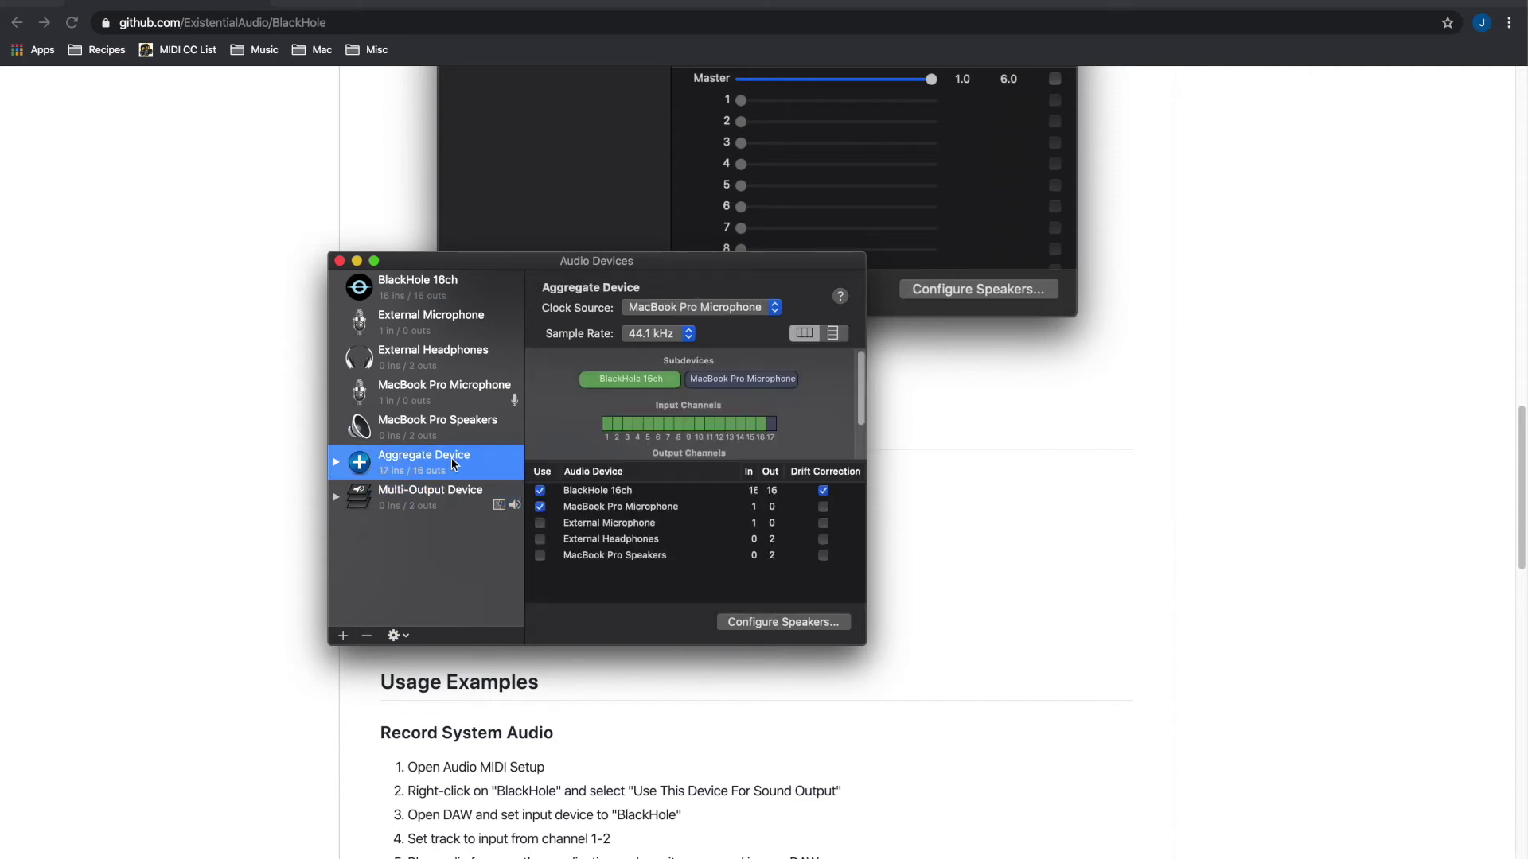
pyautogui.click(444, 498)
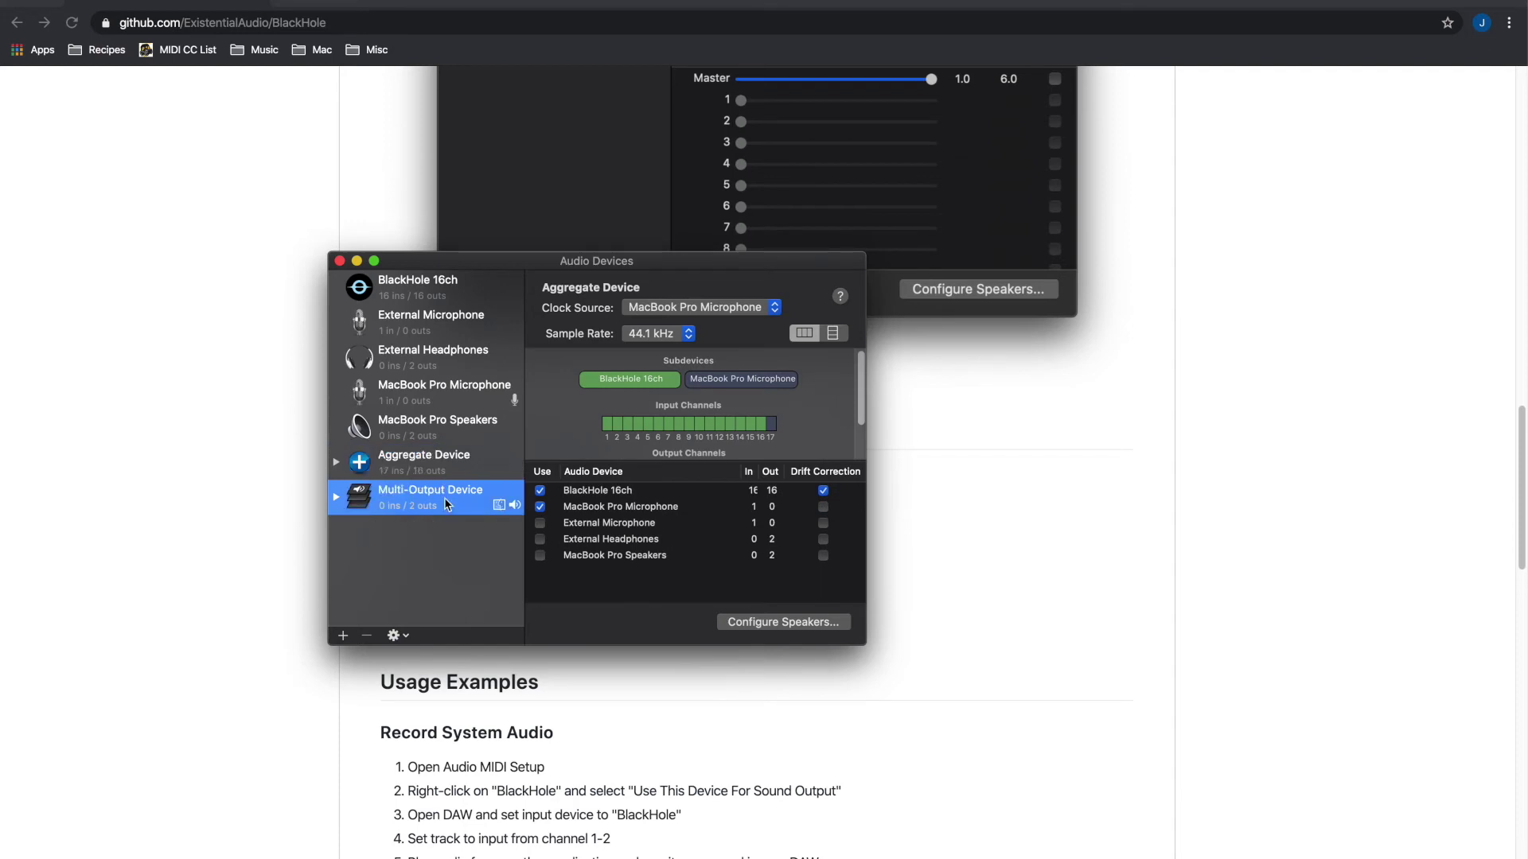
pyautogui.click(339, 261)
pyautogui.moveTo(532, 850)
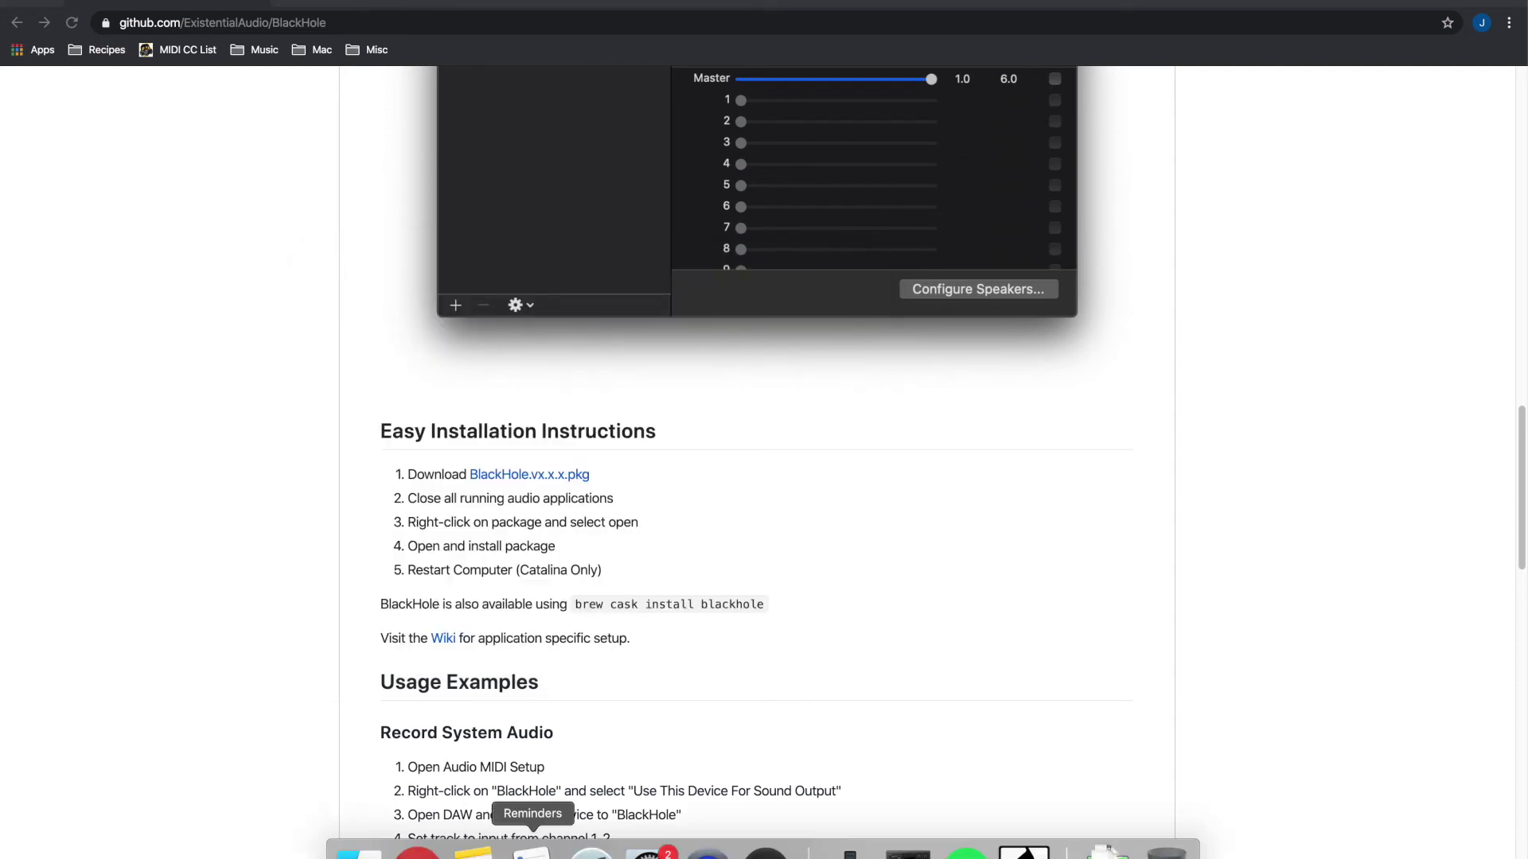
pyautogui.click(1024, 852)
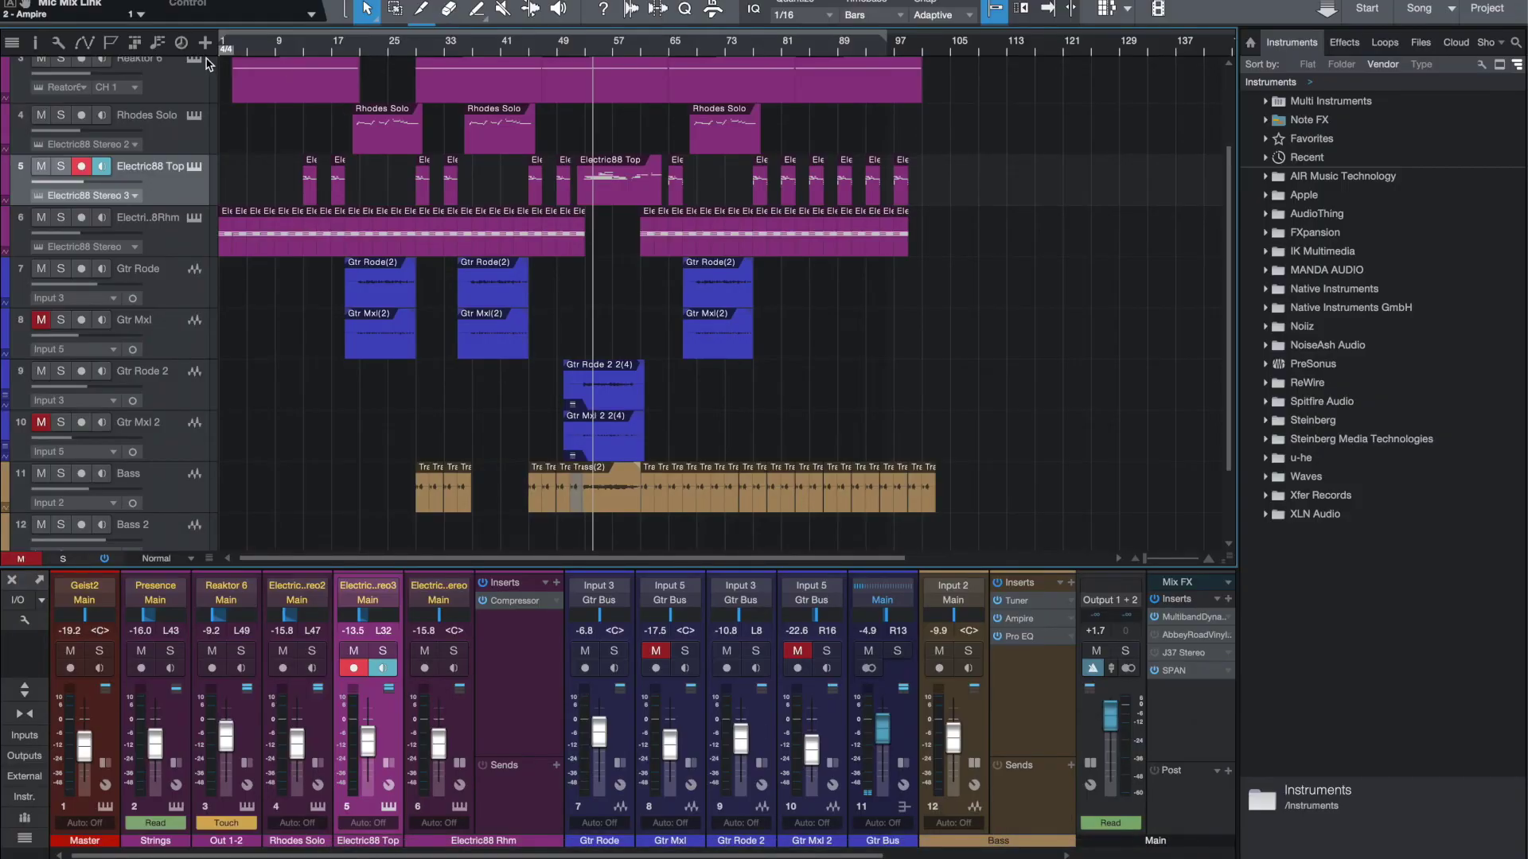
pyautogui.click(72, 1)
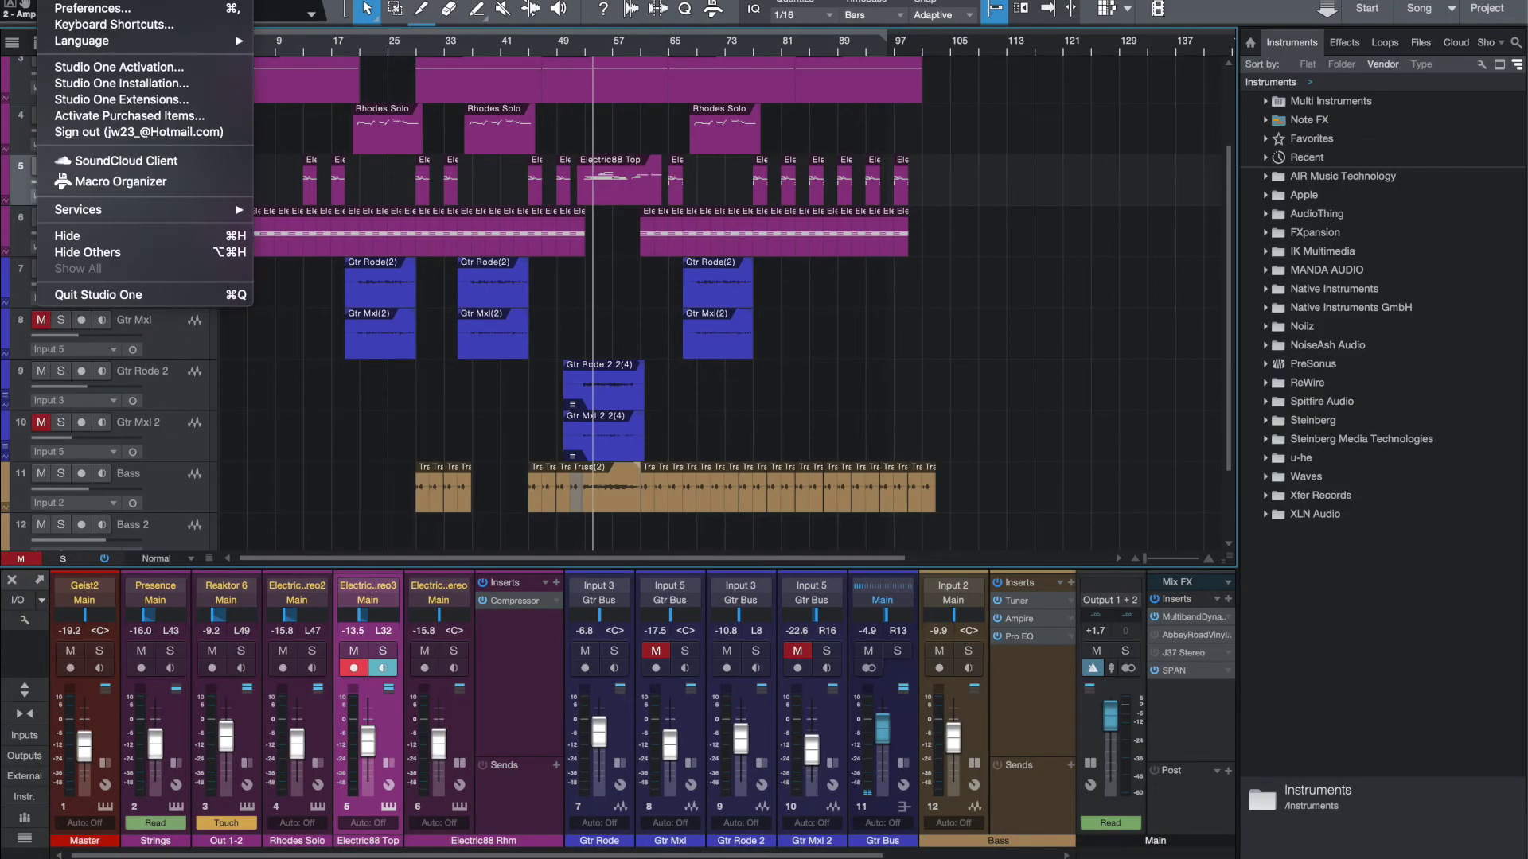
pyautogui.click(98, 8)
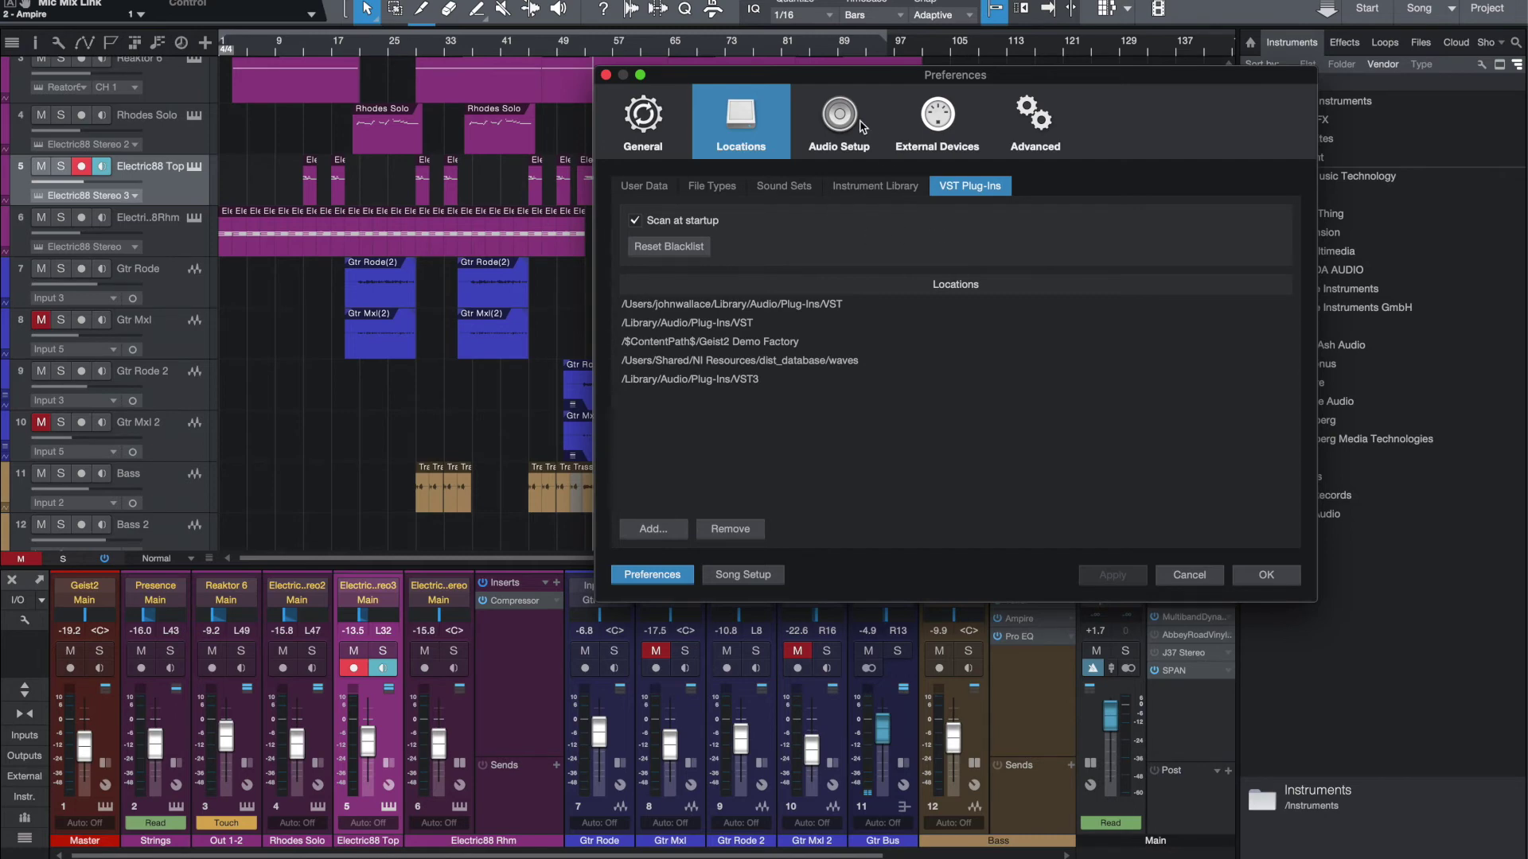
pyautogui.click(856, 124)
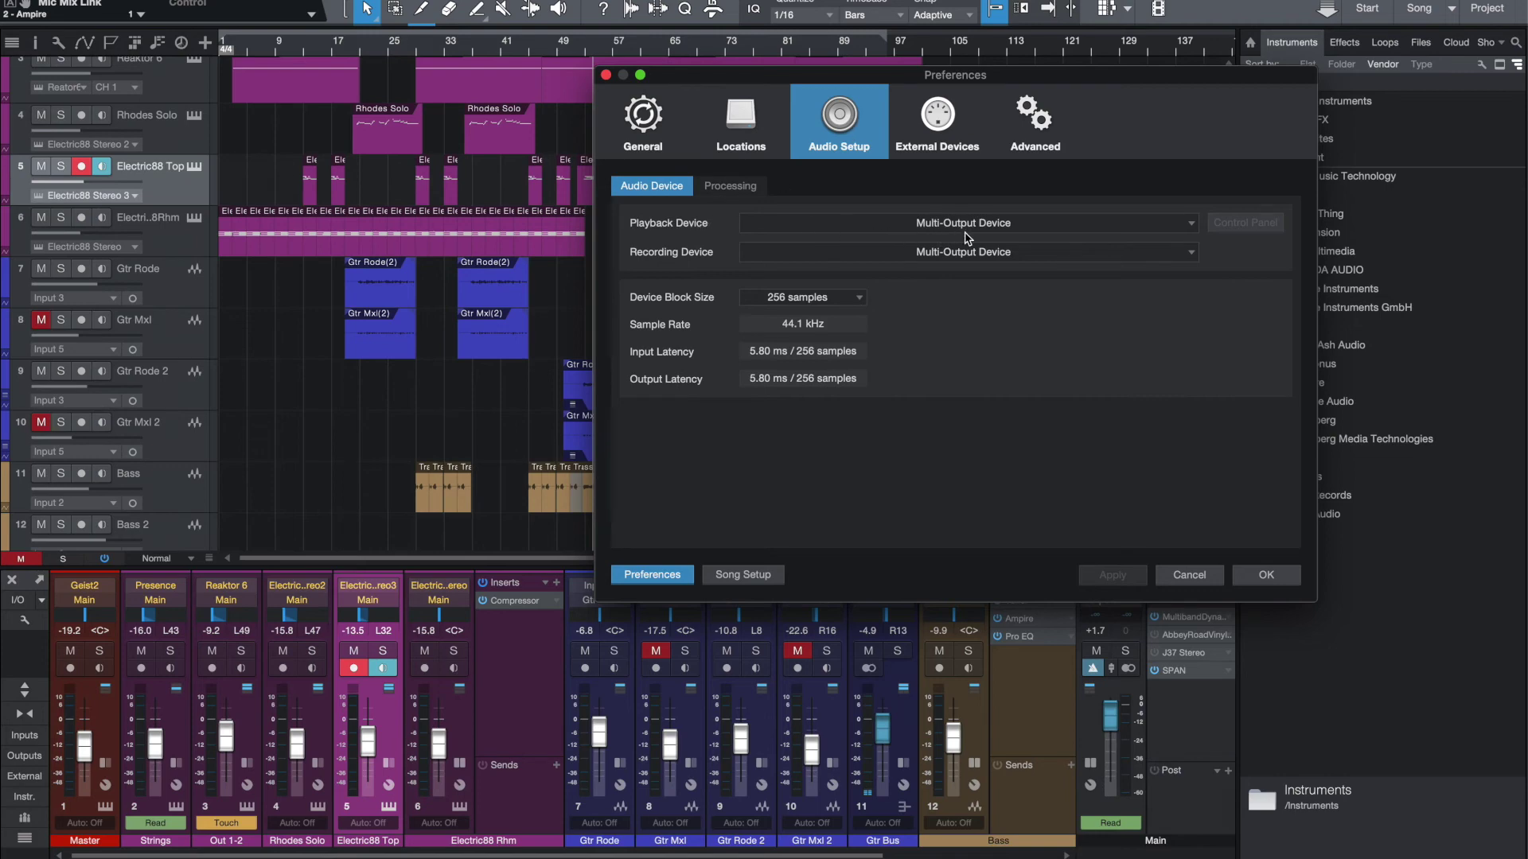
pyautogui.moveTo(1162, 849)
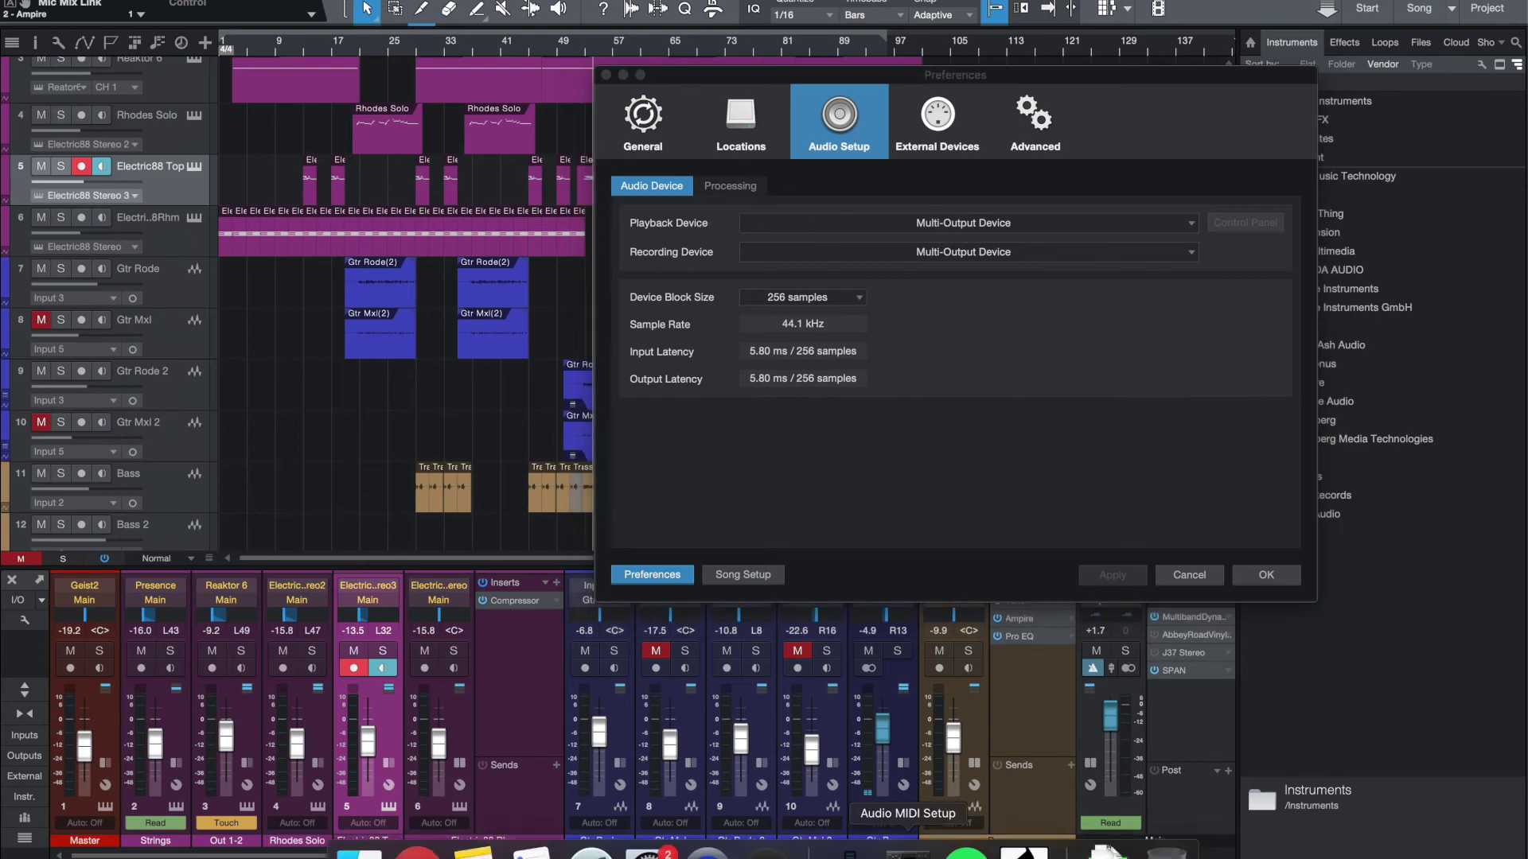
pyautogui.click(907, 850)
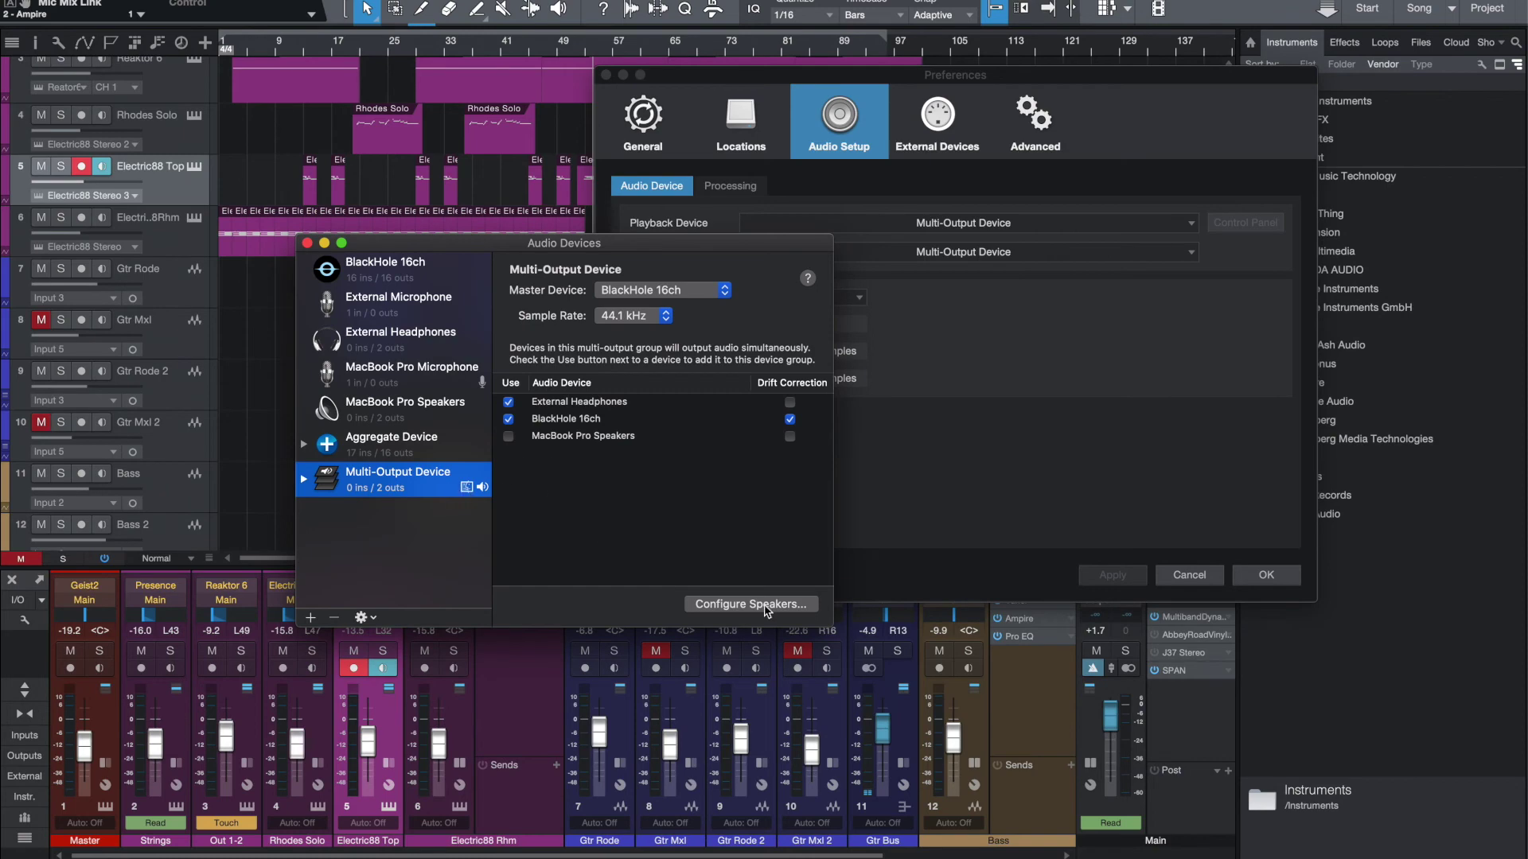
pyautogui.click(306, 243)
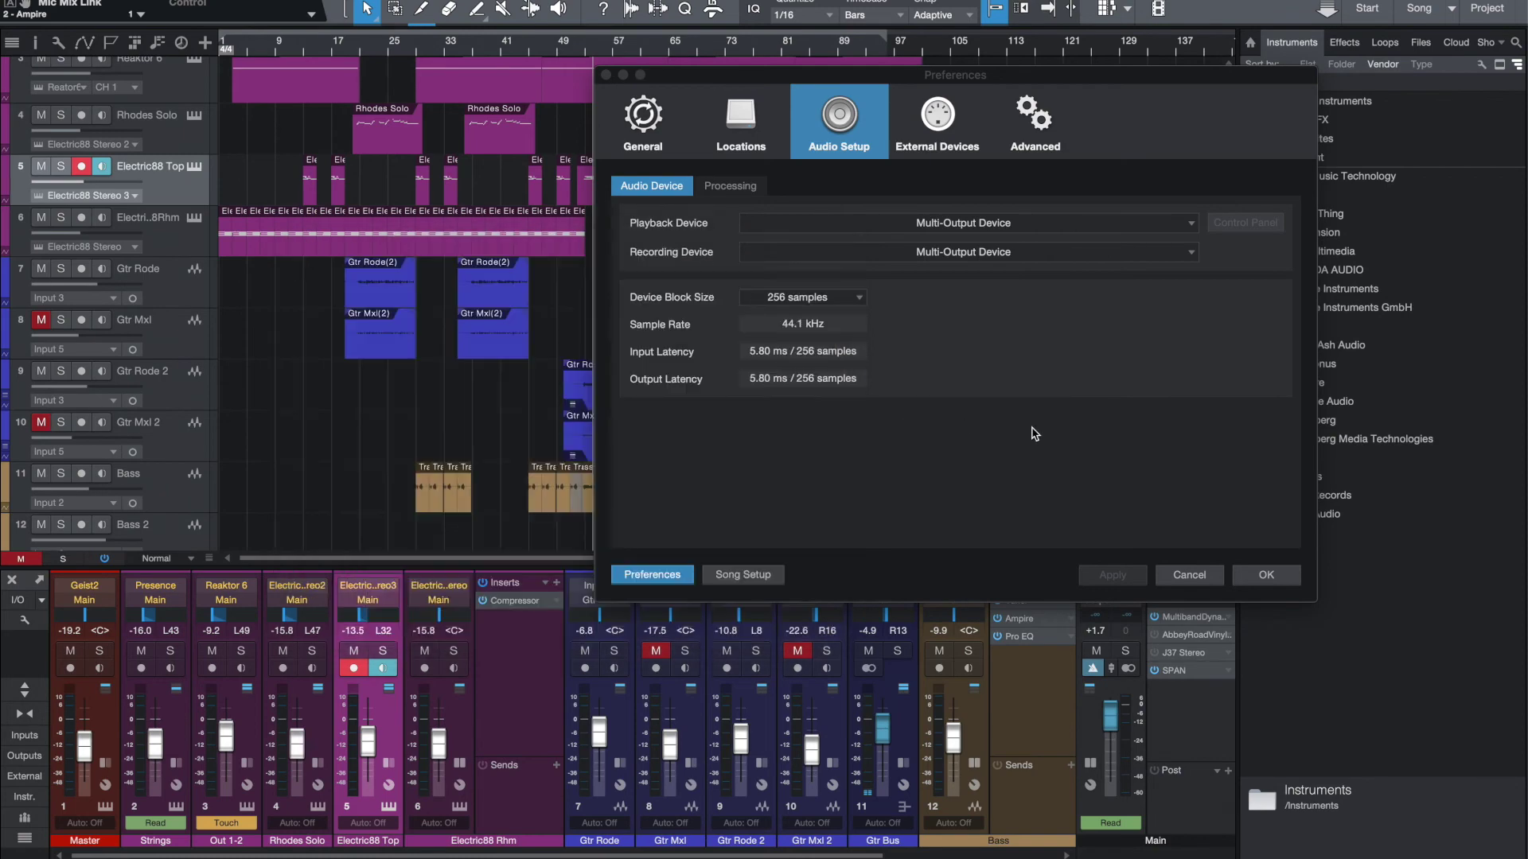
pyautogui.click(1263, 574)
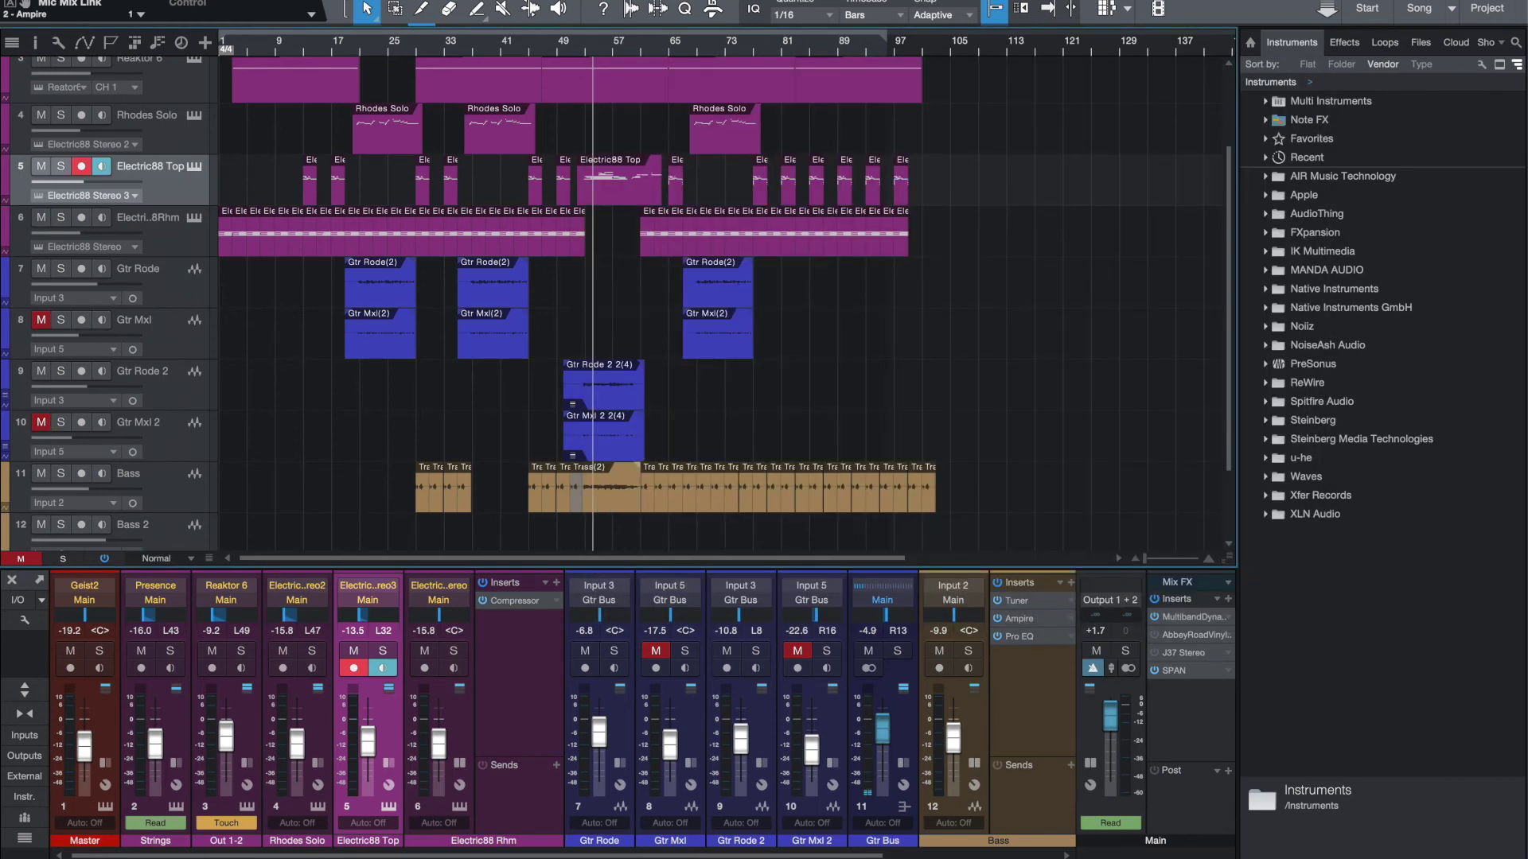
pyautogui.moveTo(850, 853)
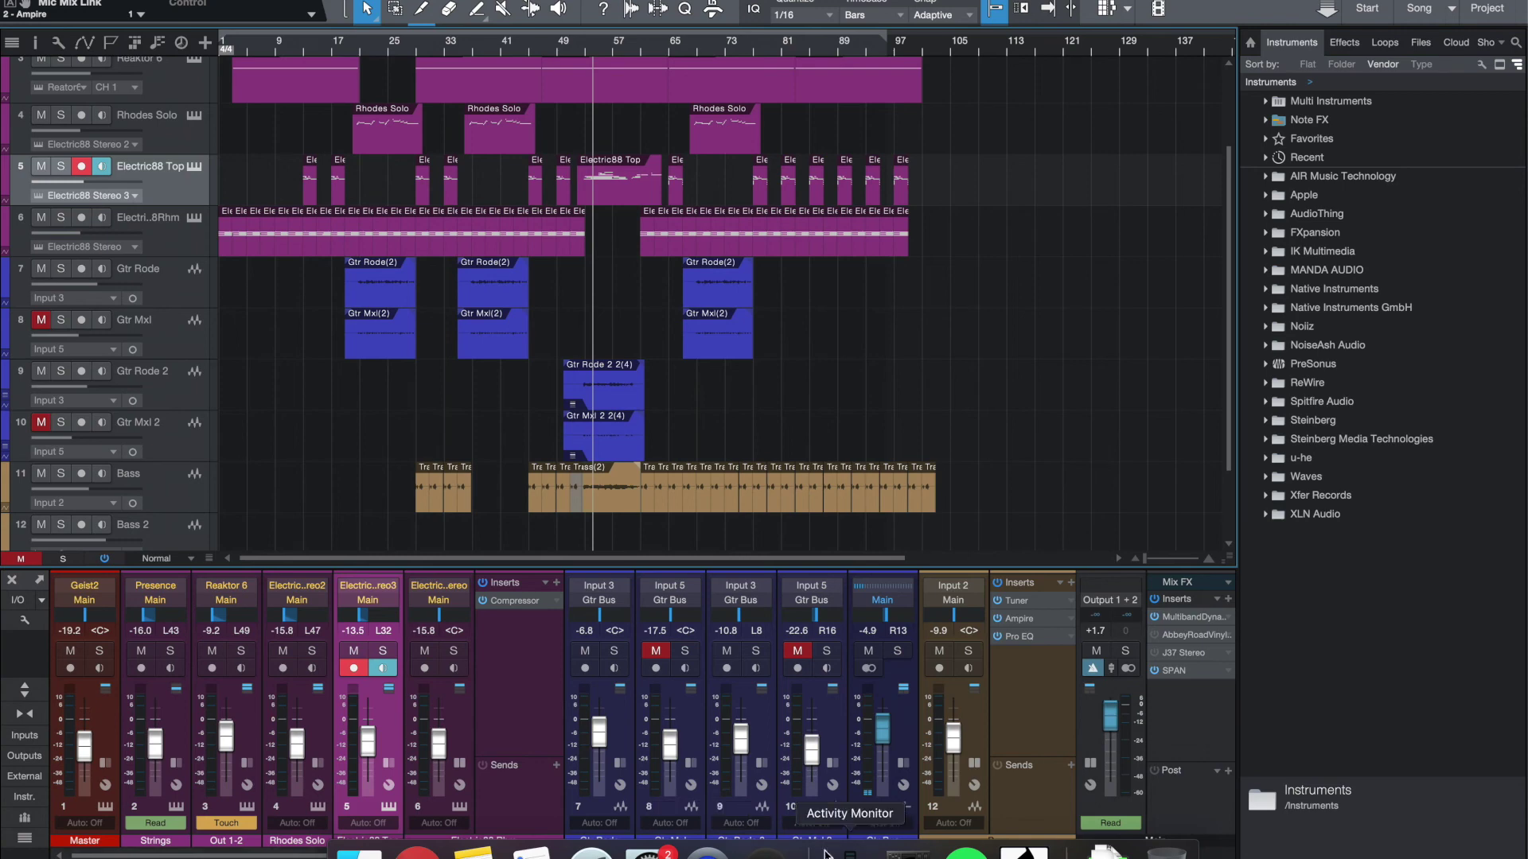
pyautogui.click(907, 848)
pyautogui.click(374, 447)
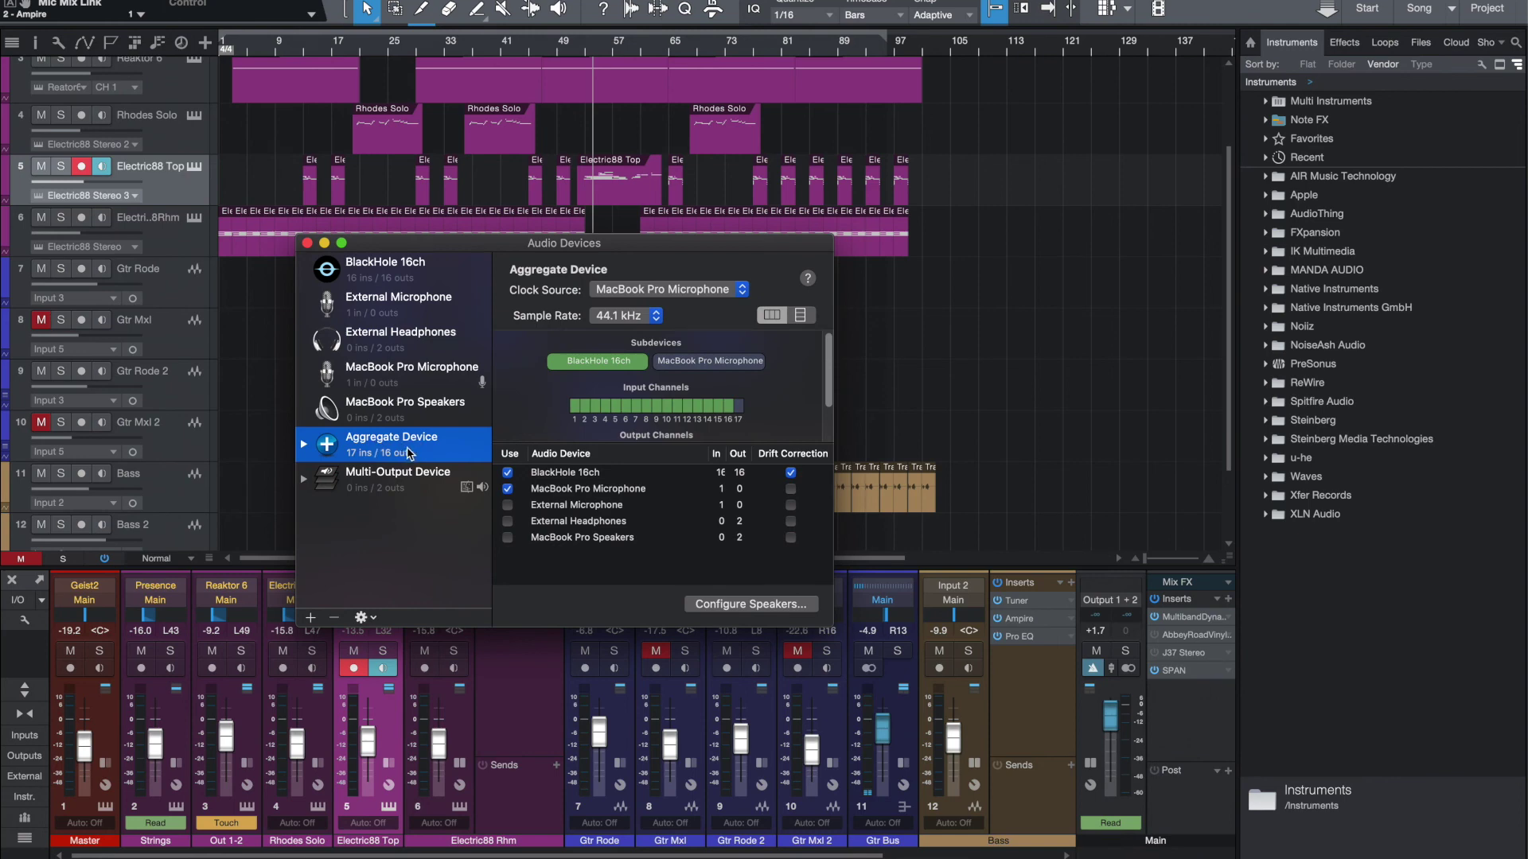
pyautogui.click(307, 242)
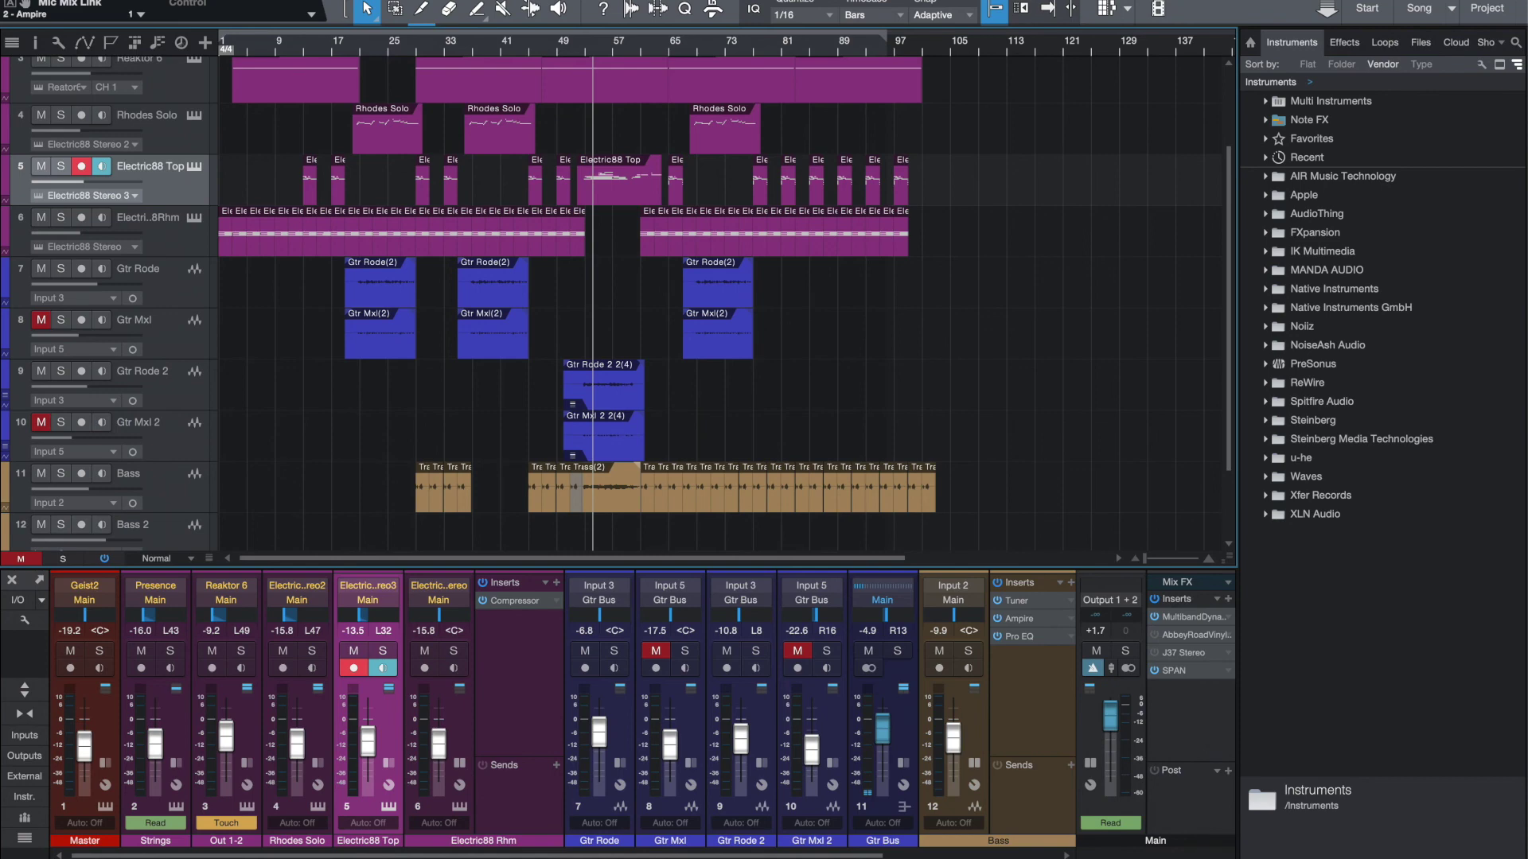
pyautogui.scroll(-2, 605, 302)
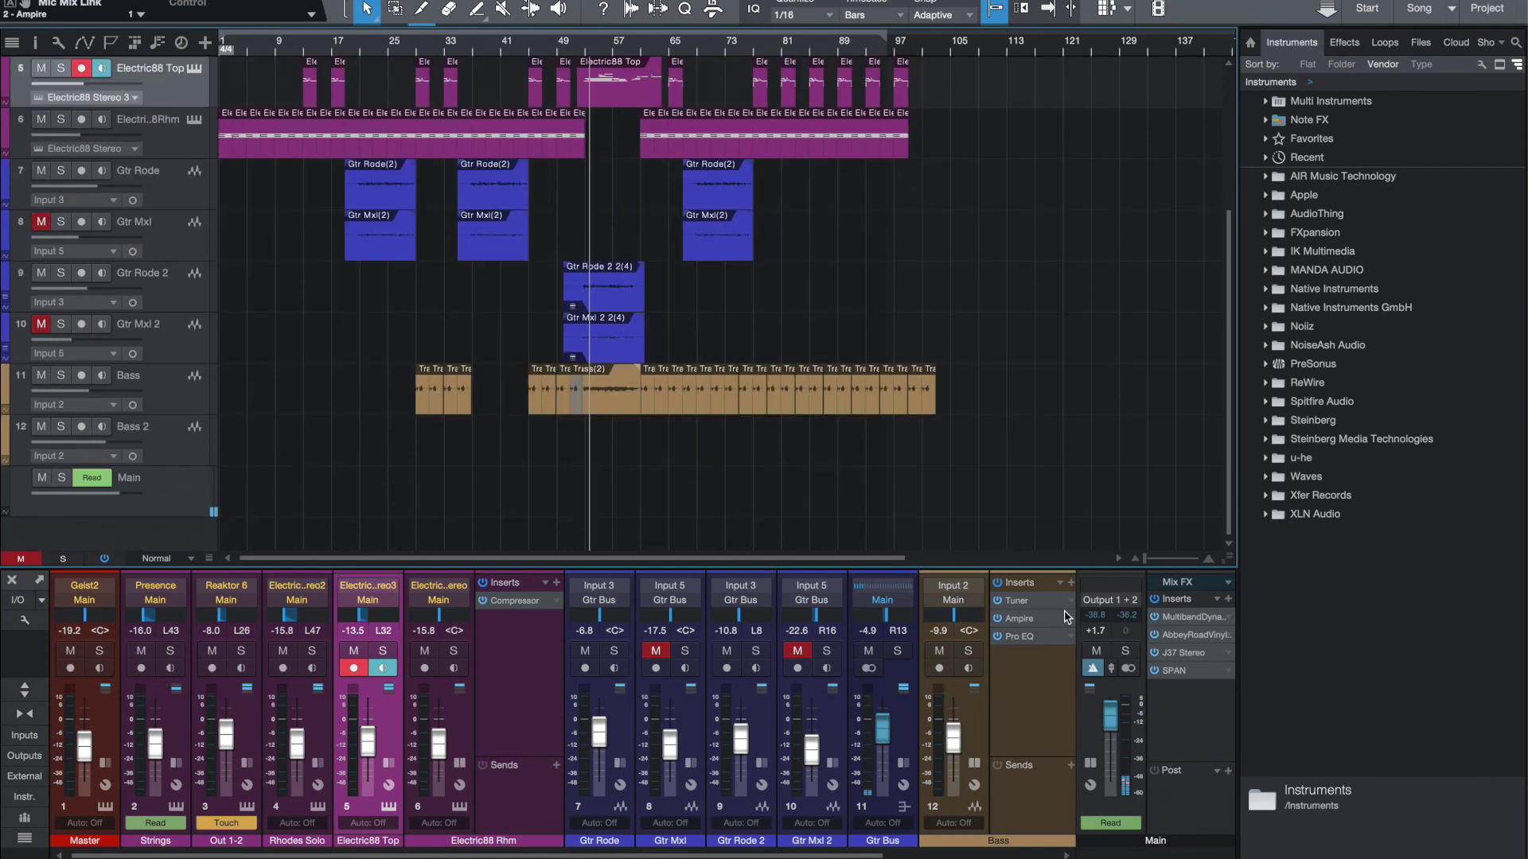
# Bypass AbbeyRoadVinyl and J37 Stereo on the Main output and play the song
pyautogui.click(1154, 636)
pyautogui.click(1158, 653)
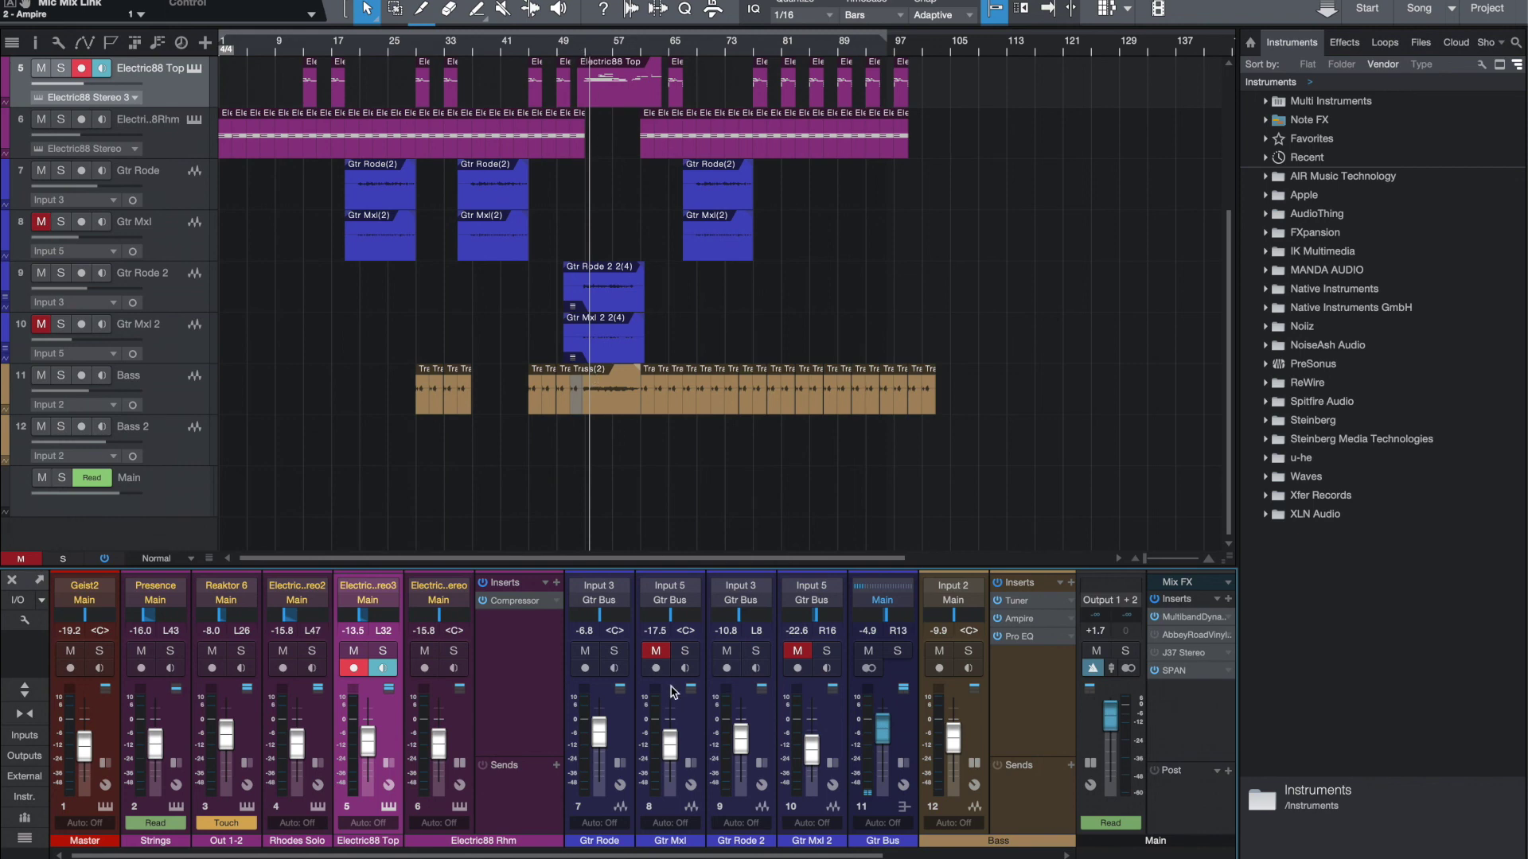
pyautogui.press('space')
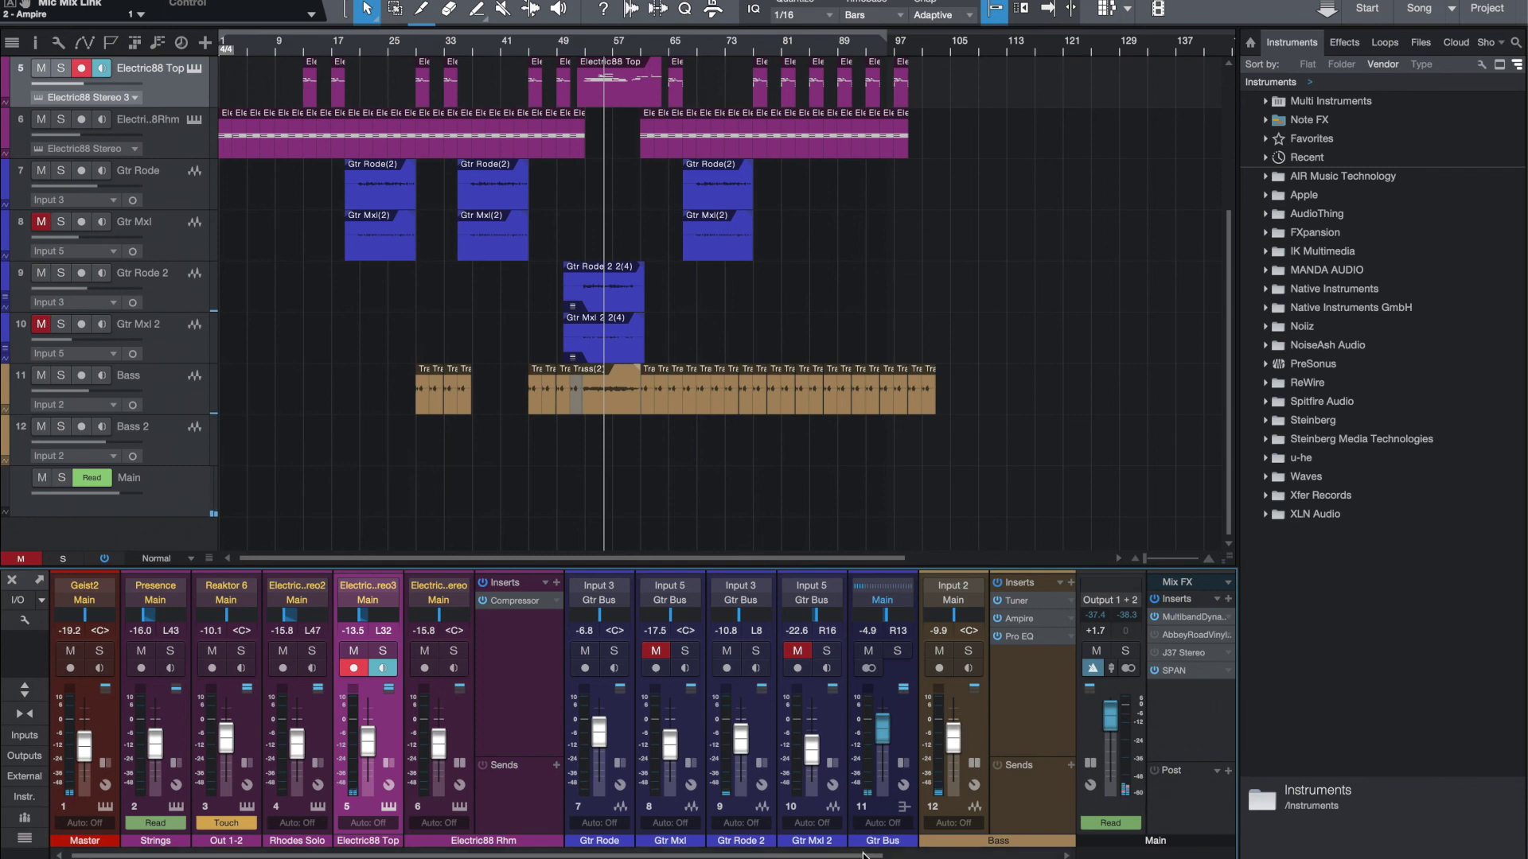
# Bring up QuickTime Player's recording options from the Dock, then dismiss them
pyautogui.moveTo(764, 853)
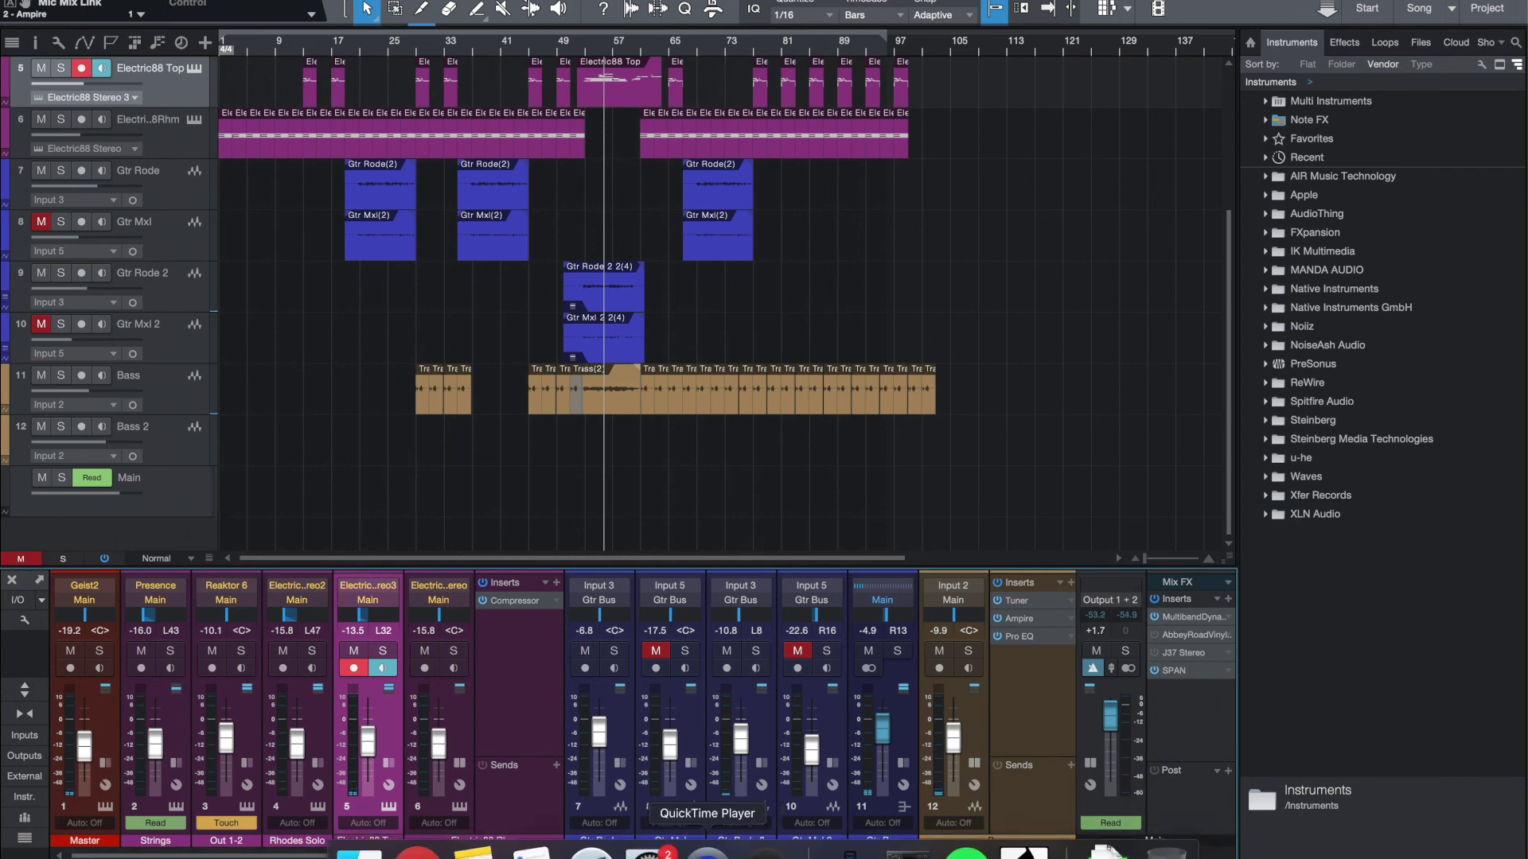
pyautogui.rightClick(706, 853)
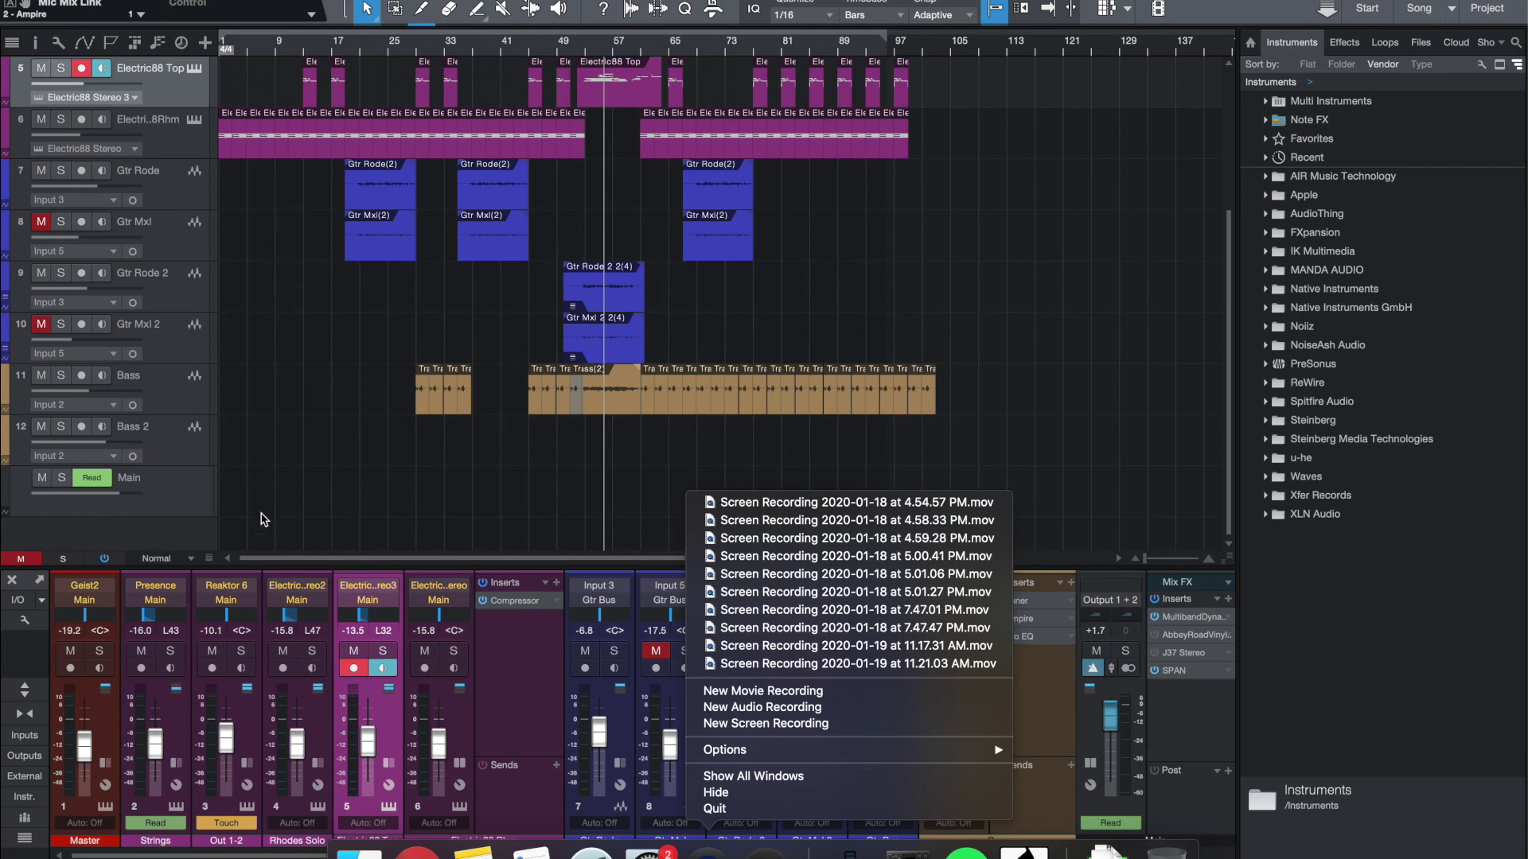
pyautogui.click(181, 541)
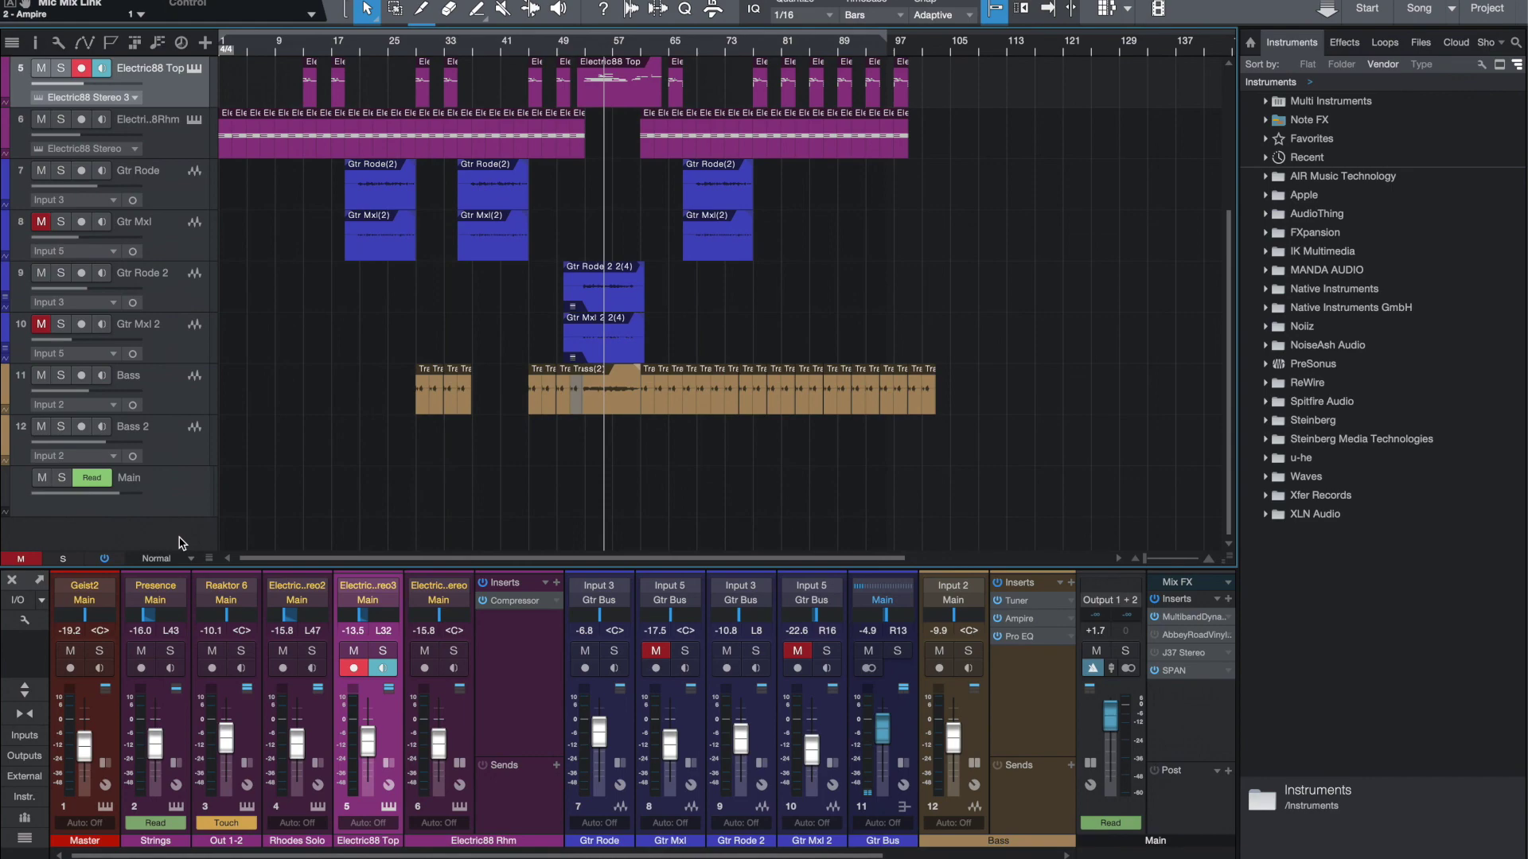